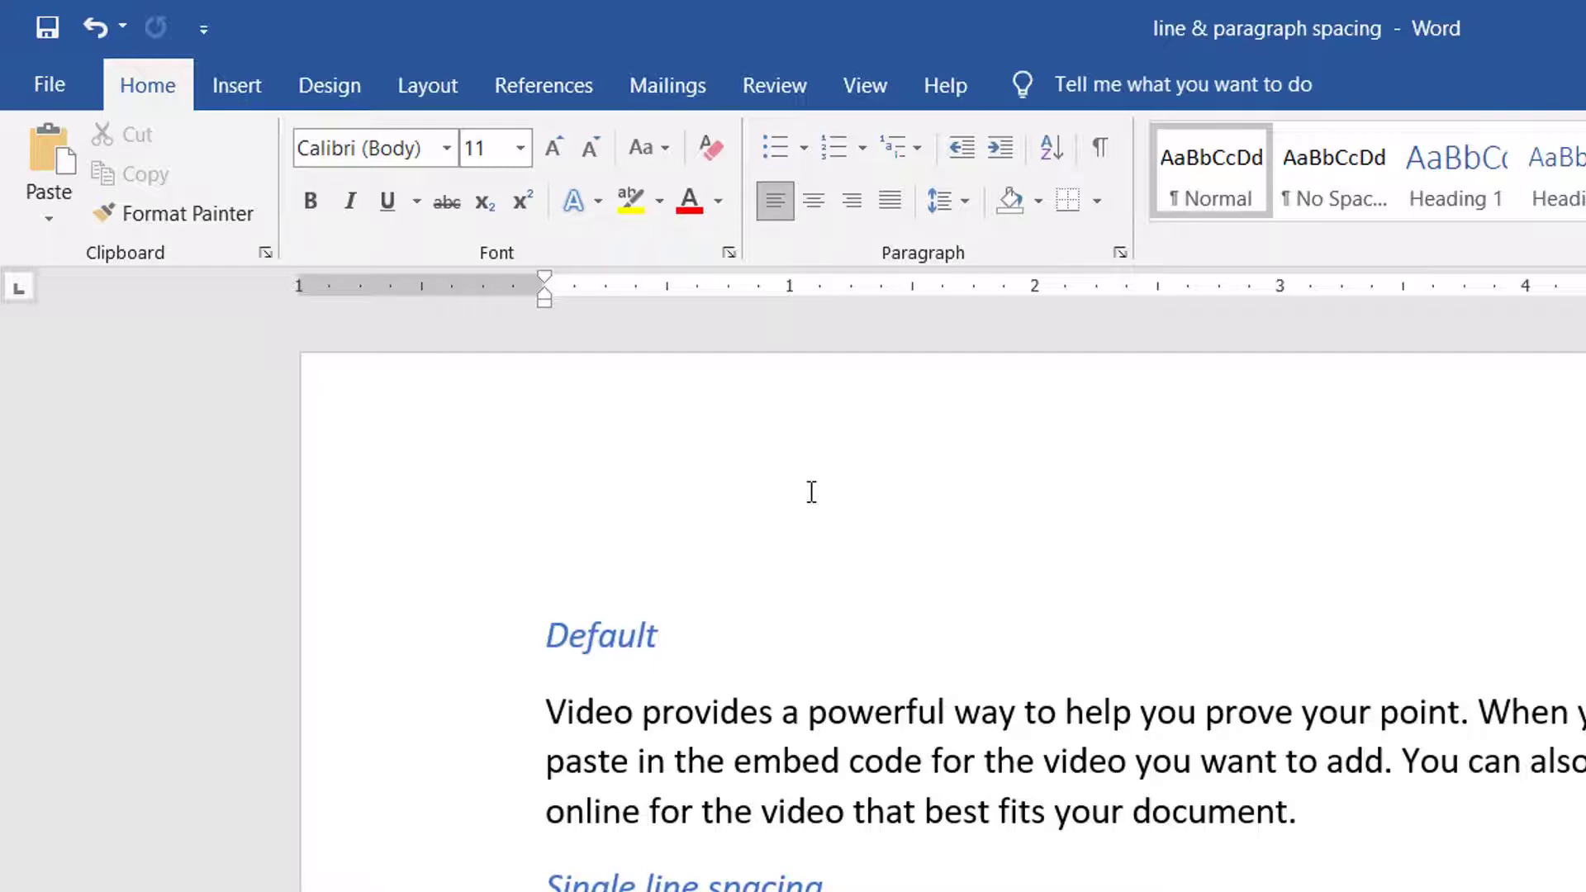
Step: Look over the preset line spacing choices, then dismiss them and scroll down the document
left_click(968, 199)
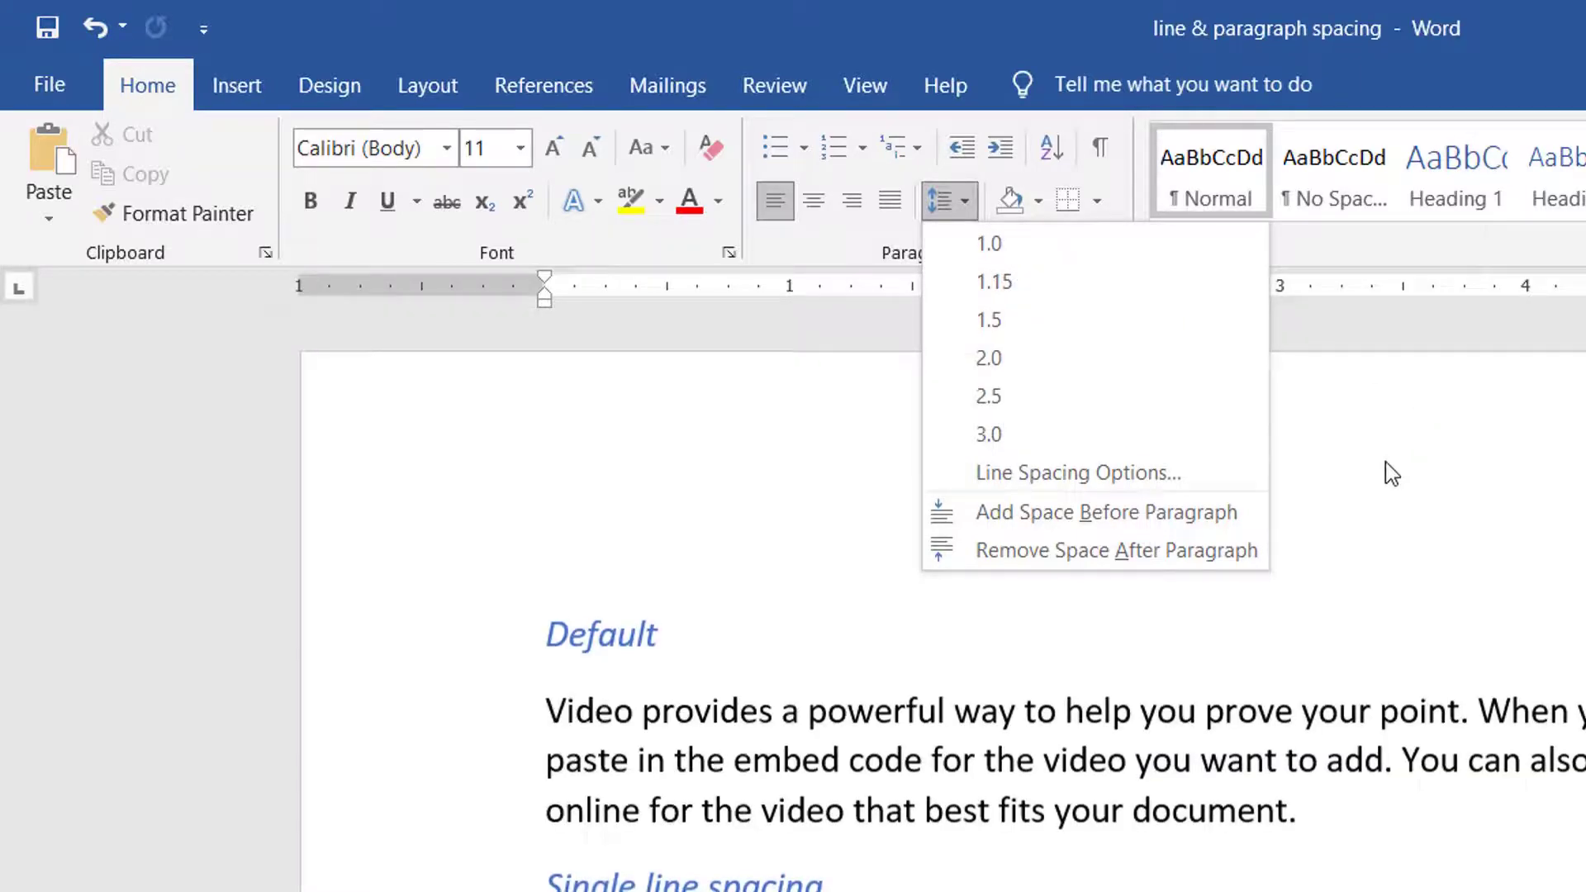
scroll(1385, 463, "down", 3)
left_click(558, 615)
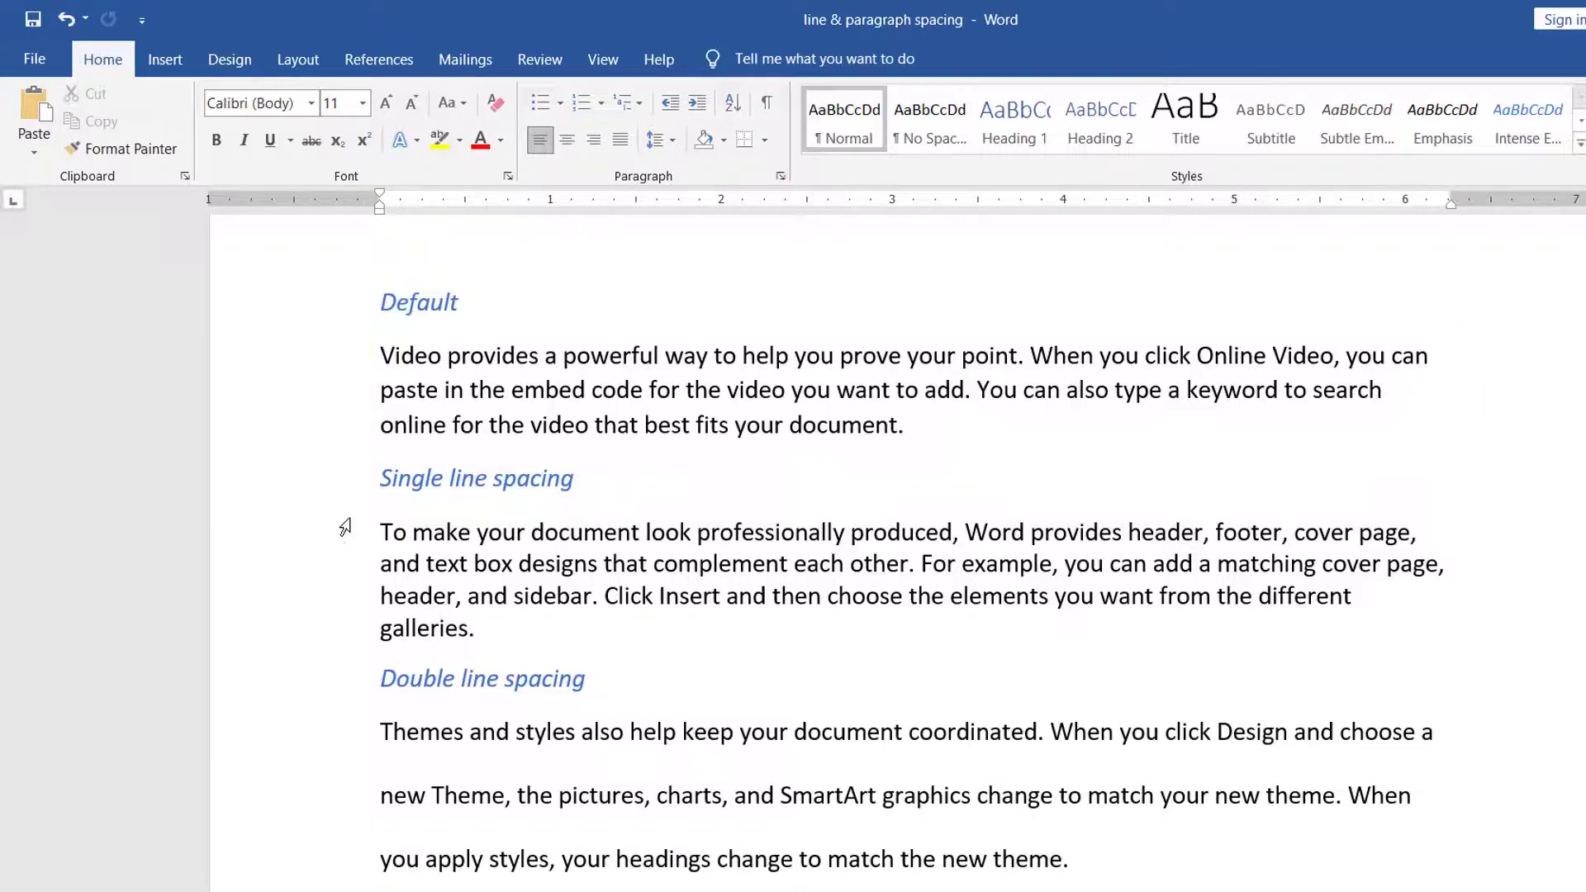
scroll(349, 549, "down", 1)
scroll(350, 549, "down", 1)
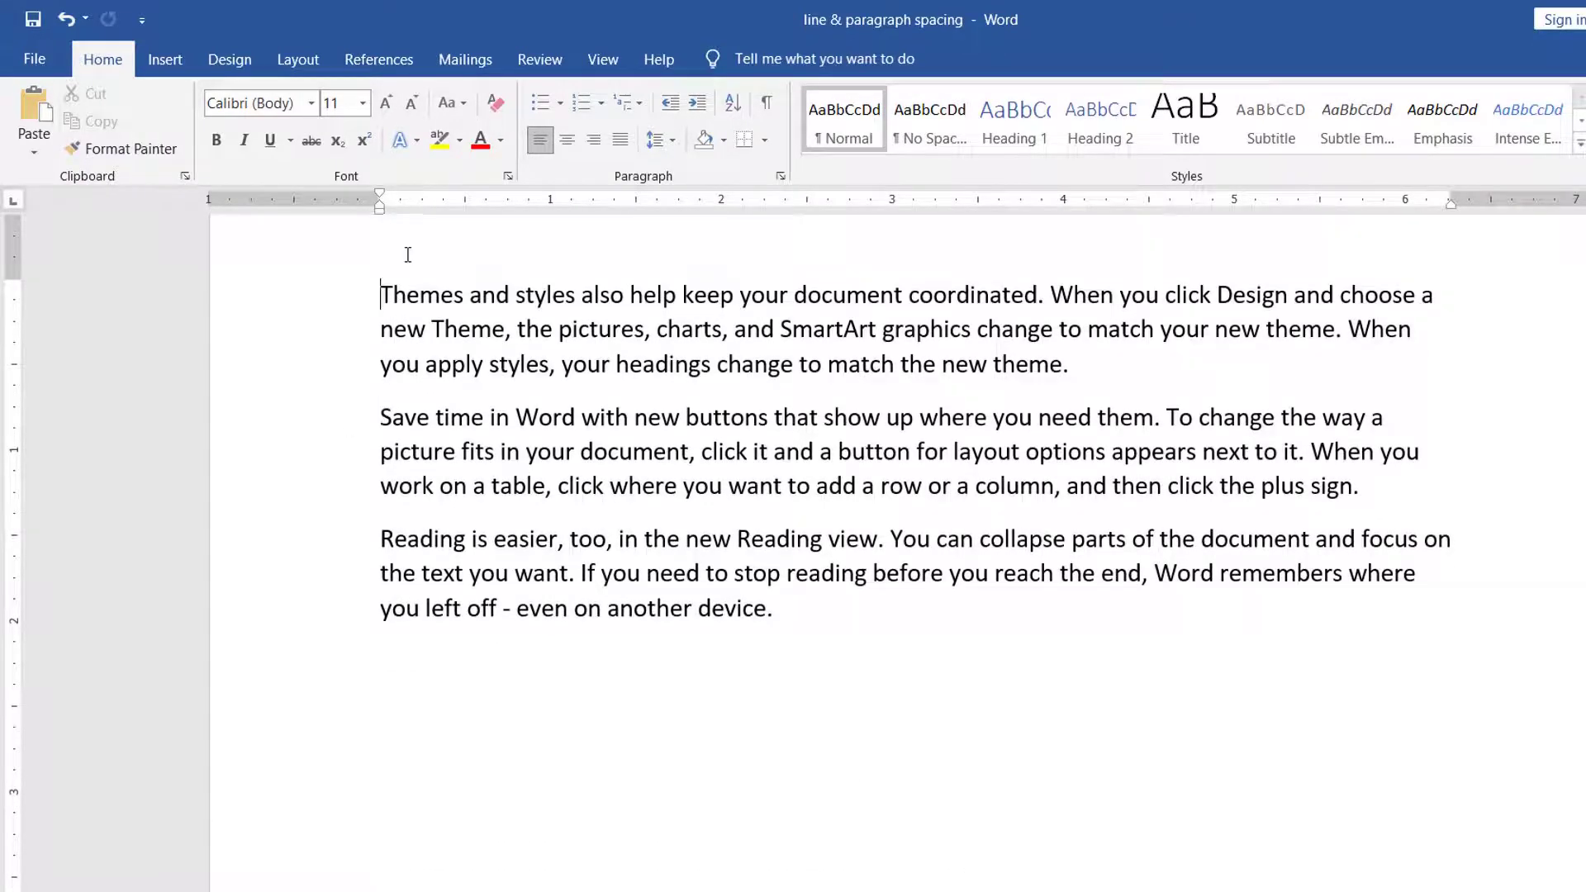
Step: Select the 'Themes and styles' paragraph, apply 1.15 line spacing, and reopen the presets to preview 2.5
left_click_drag(381, 285, 1097, 394)
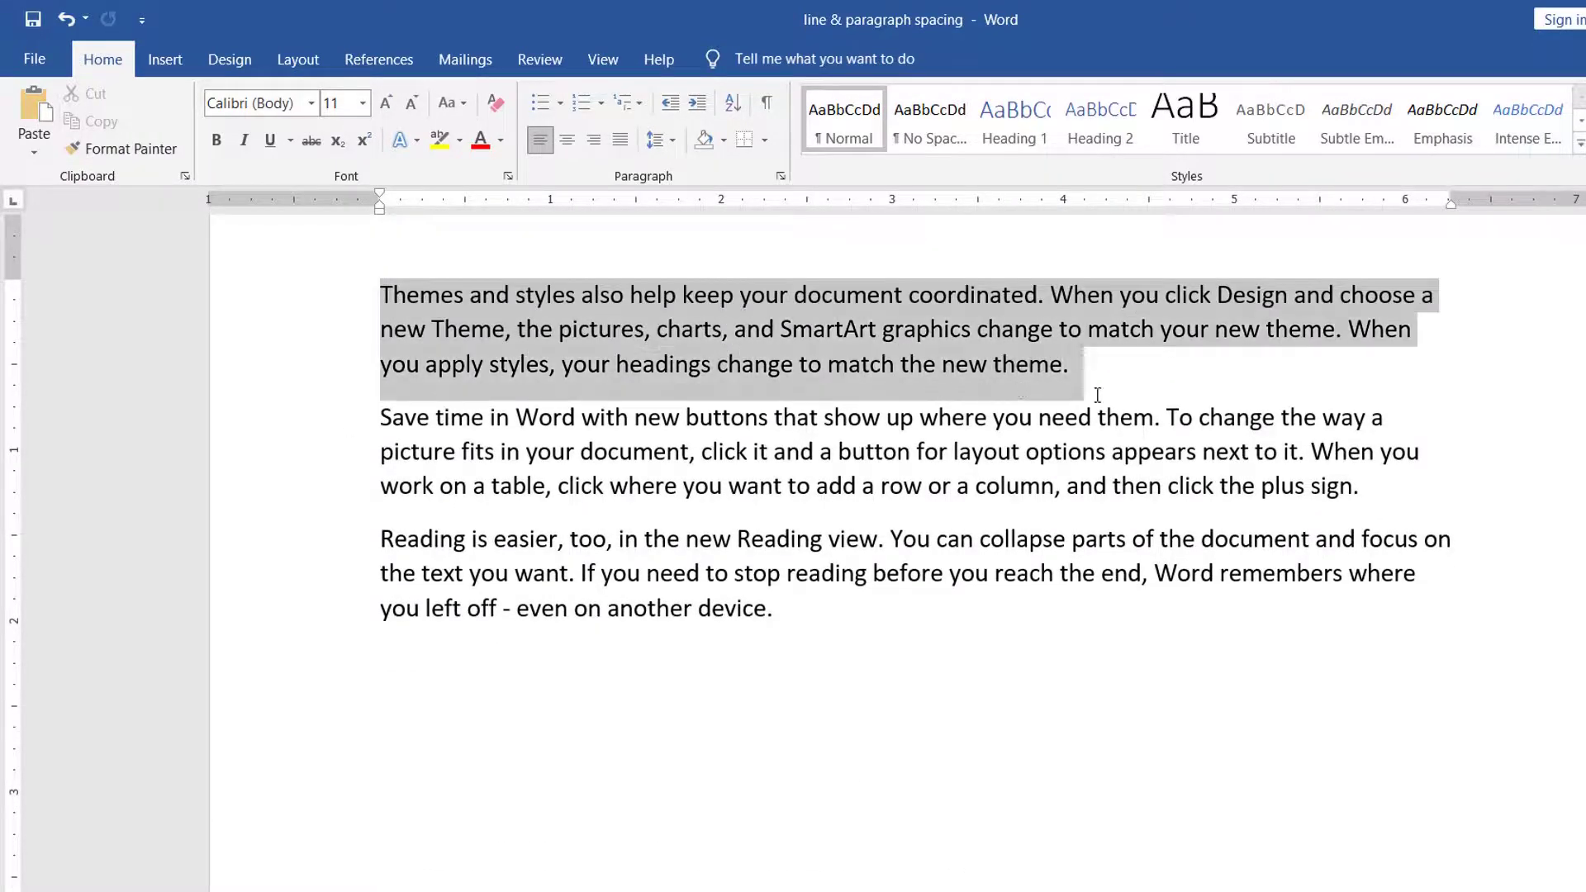
left_click_drag(1096, 394, 1426, 380)
left_click(666, 149)
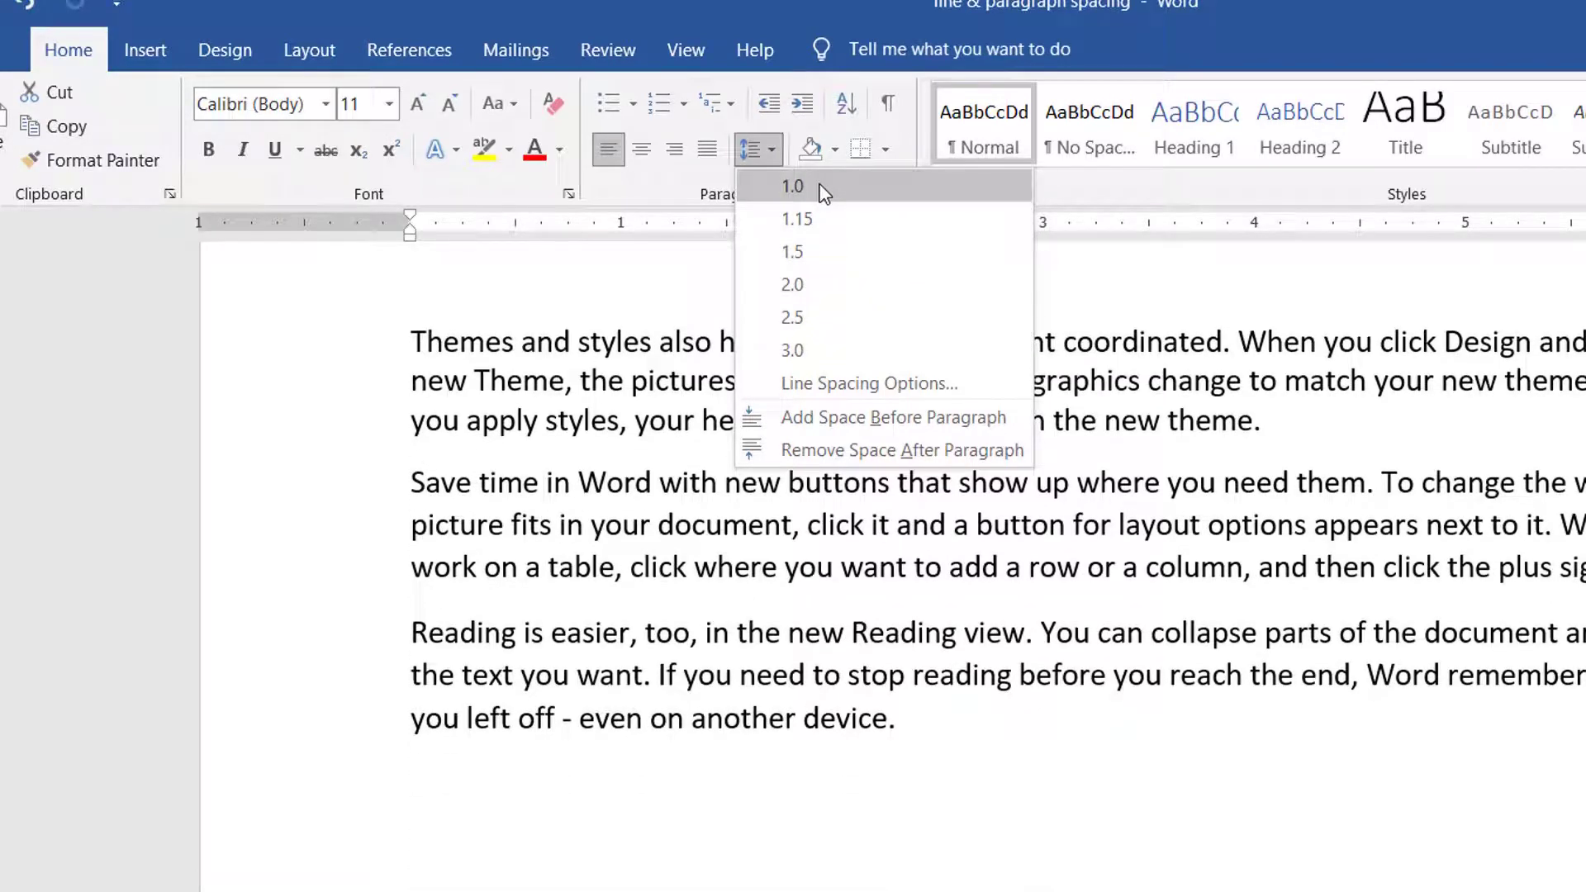
left_click(811, 207)
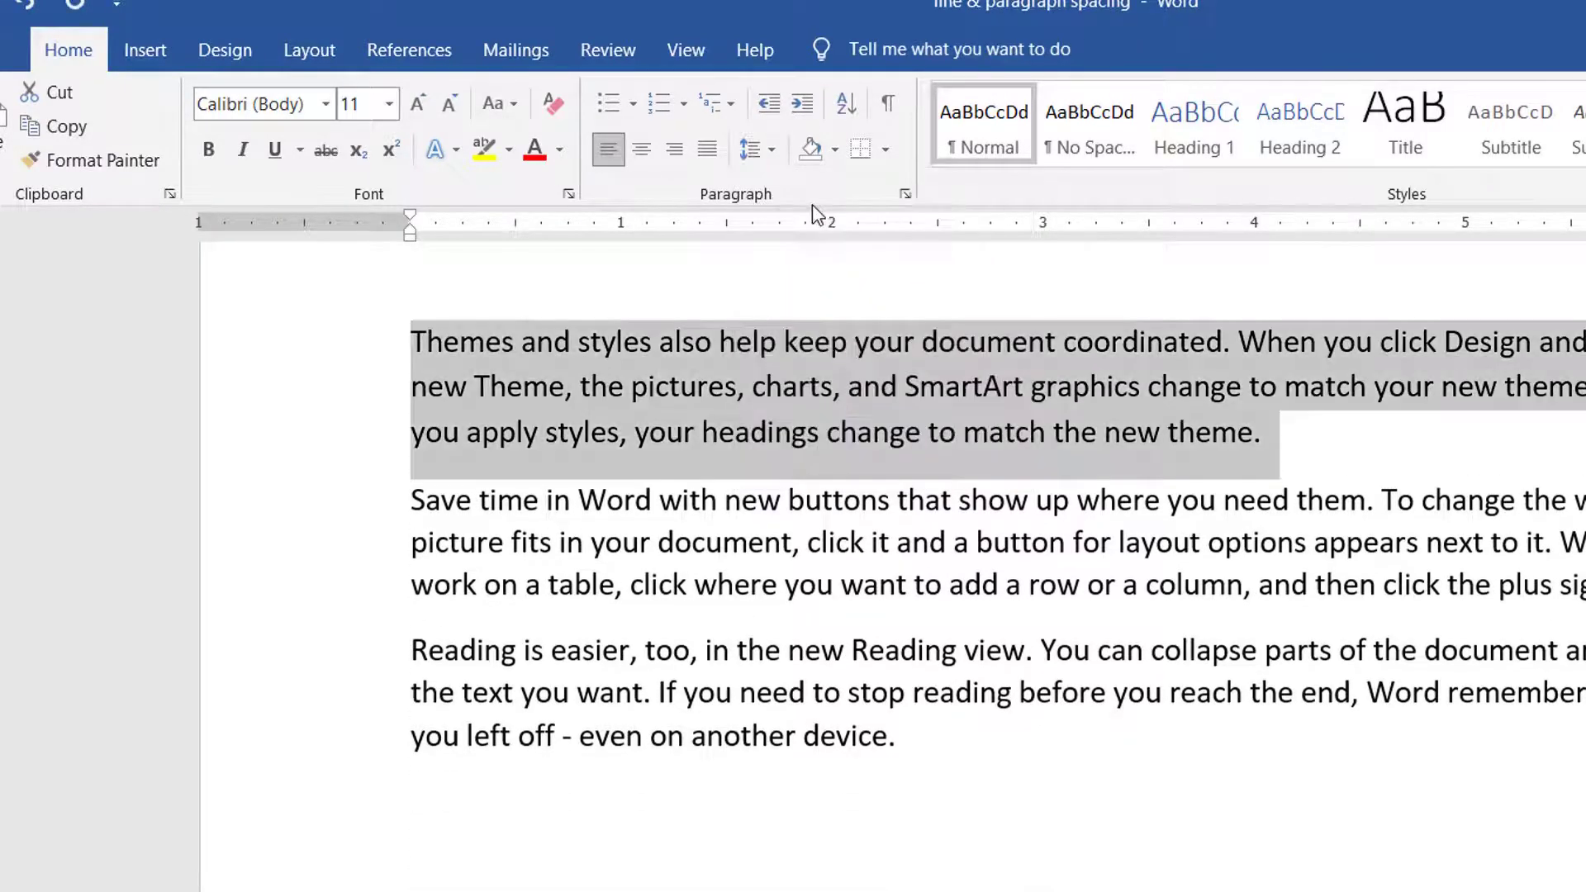
left_click(756, 149)
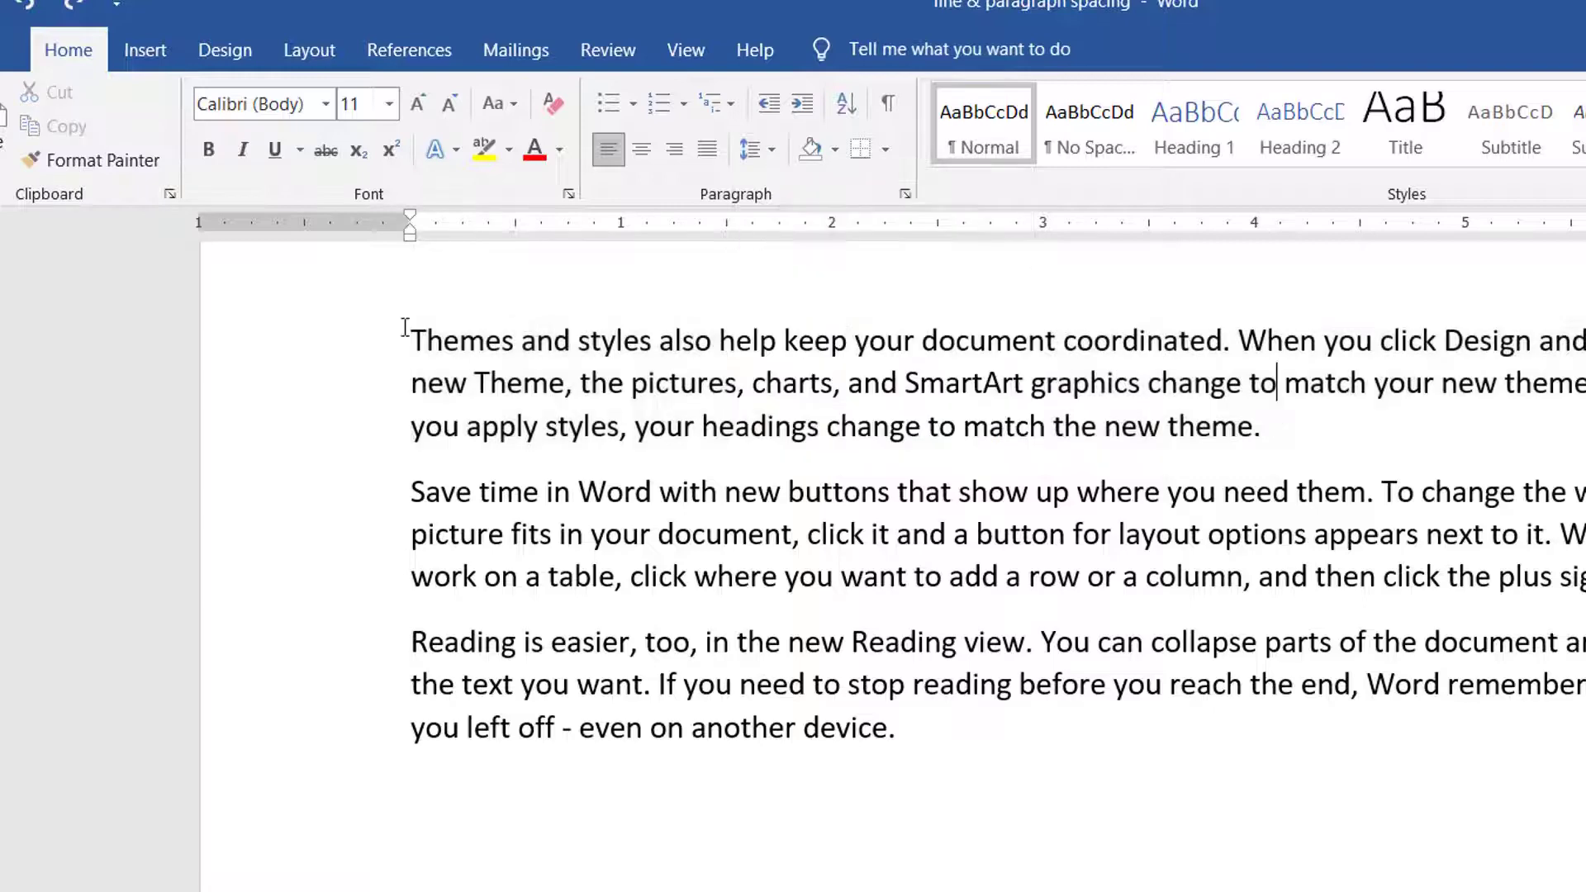
Step: Select the 'Themes and styles' text and open the Paragraph dialog through Line Spacing Options
mouse_move(410, 341)
left_mouse_down()
mouse_move(1199, 383)
mouse_move(1394, 422)
left_mouse_up()
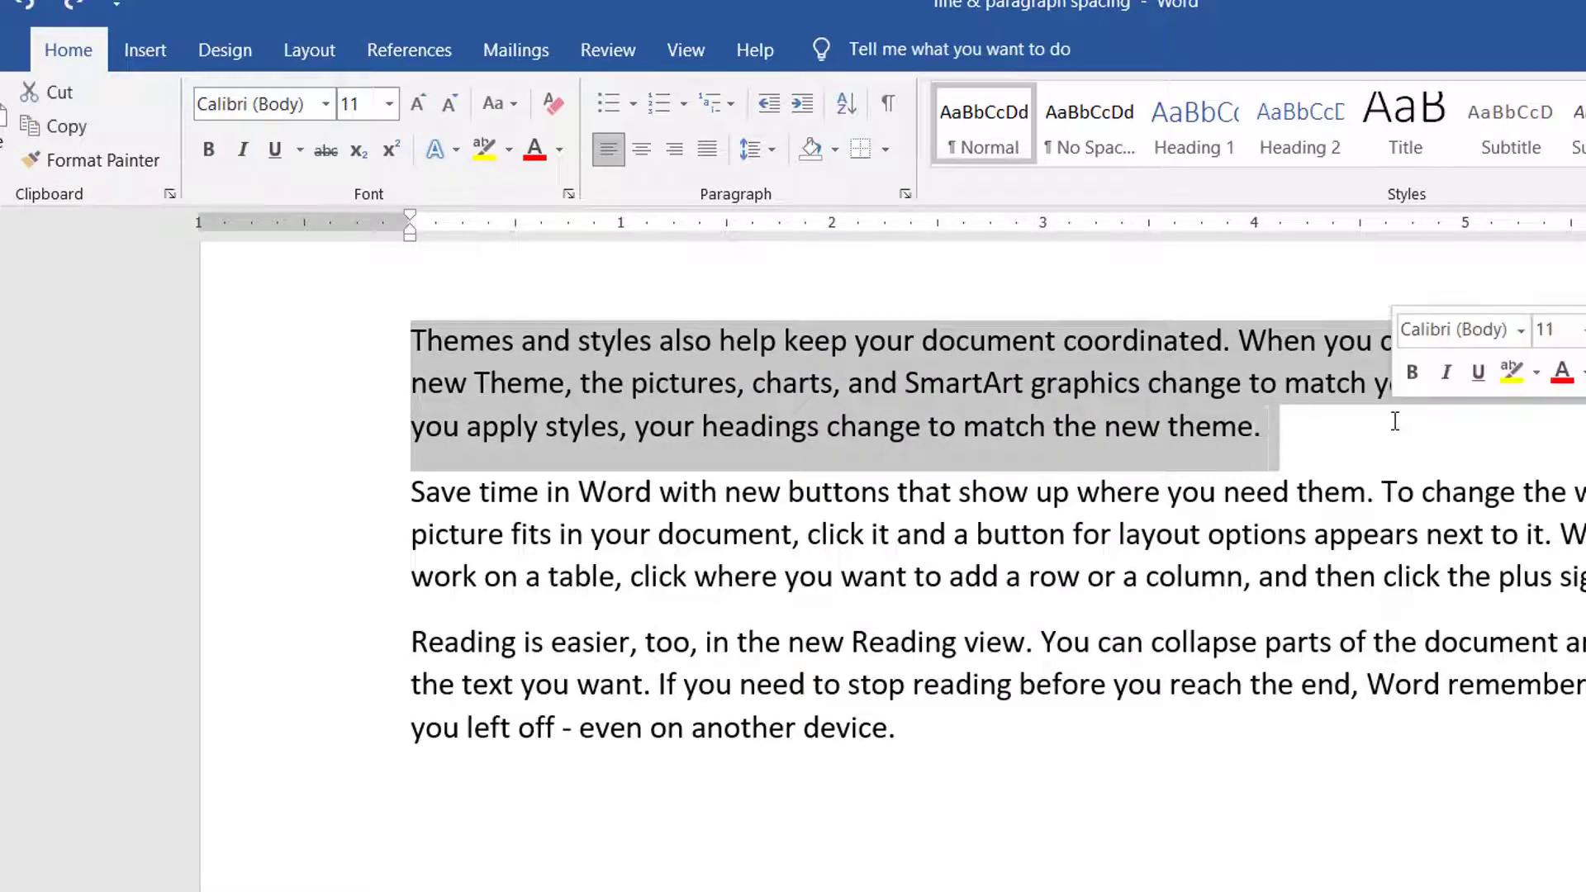
left_click(768, 156)
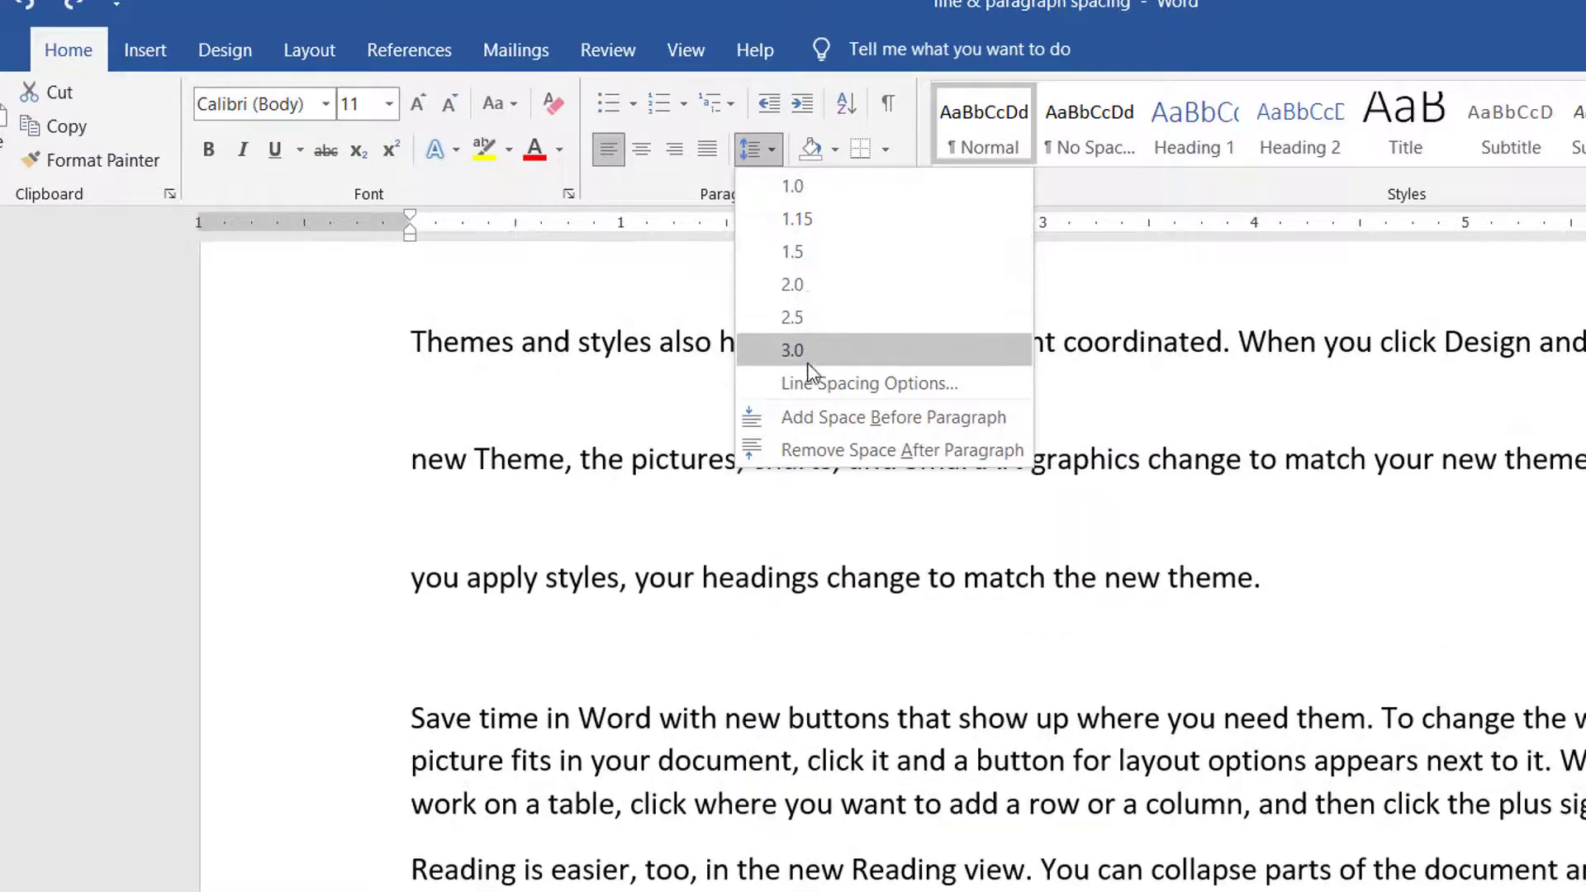
left_click(812, 371)
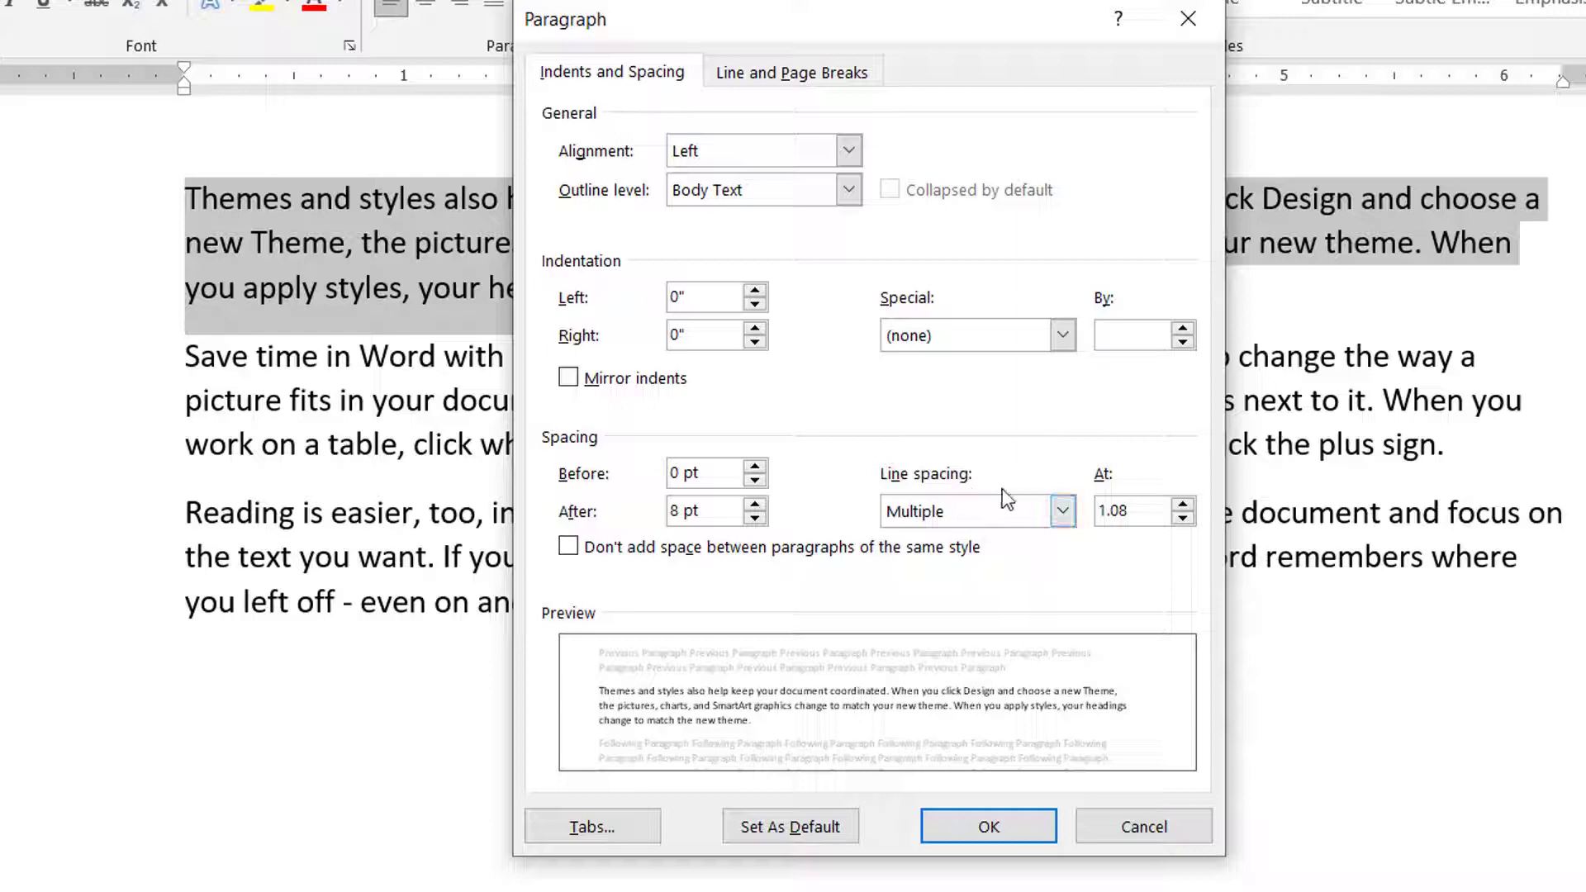
Step: Switch line spacing to Exactly and raise the At value to 17 pt
left_click(1065, 512)
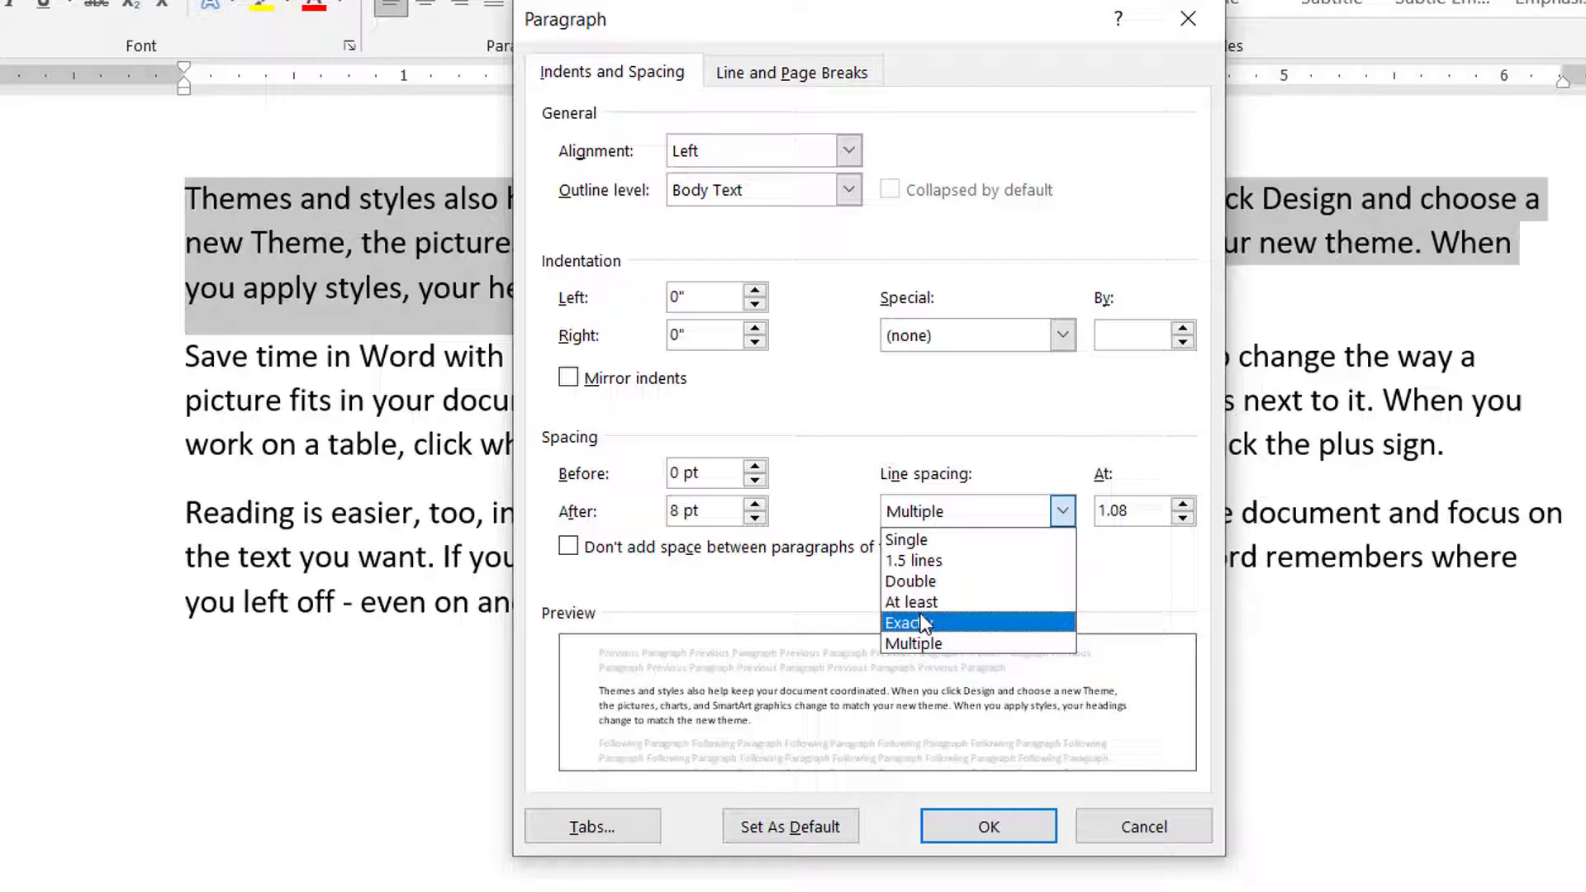
left_click(923, 624)
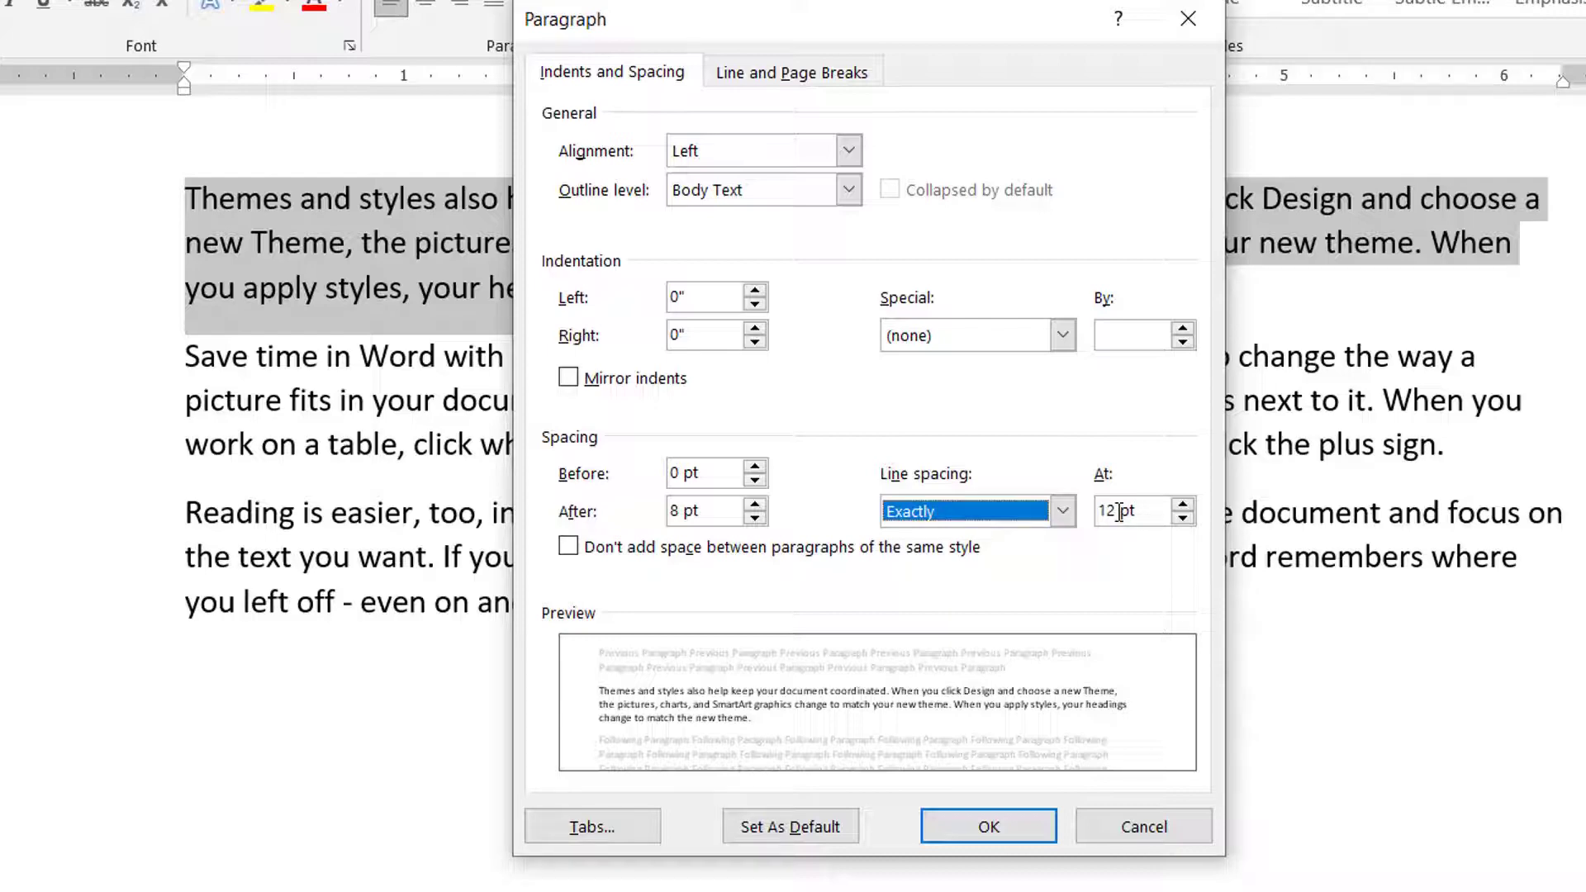
left_click(1119, 512)
key("BackSpace")
type("5")
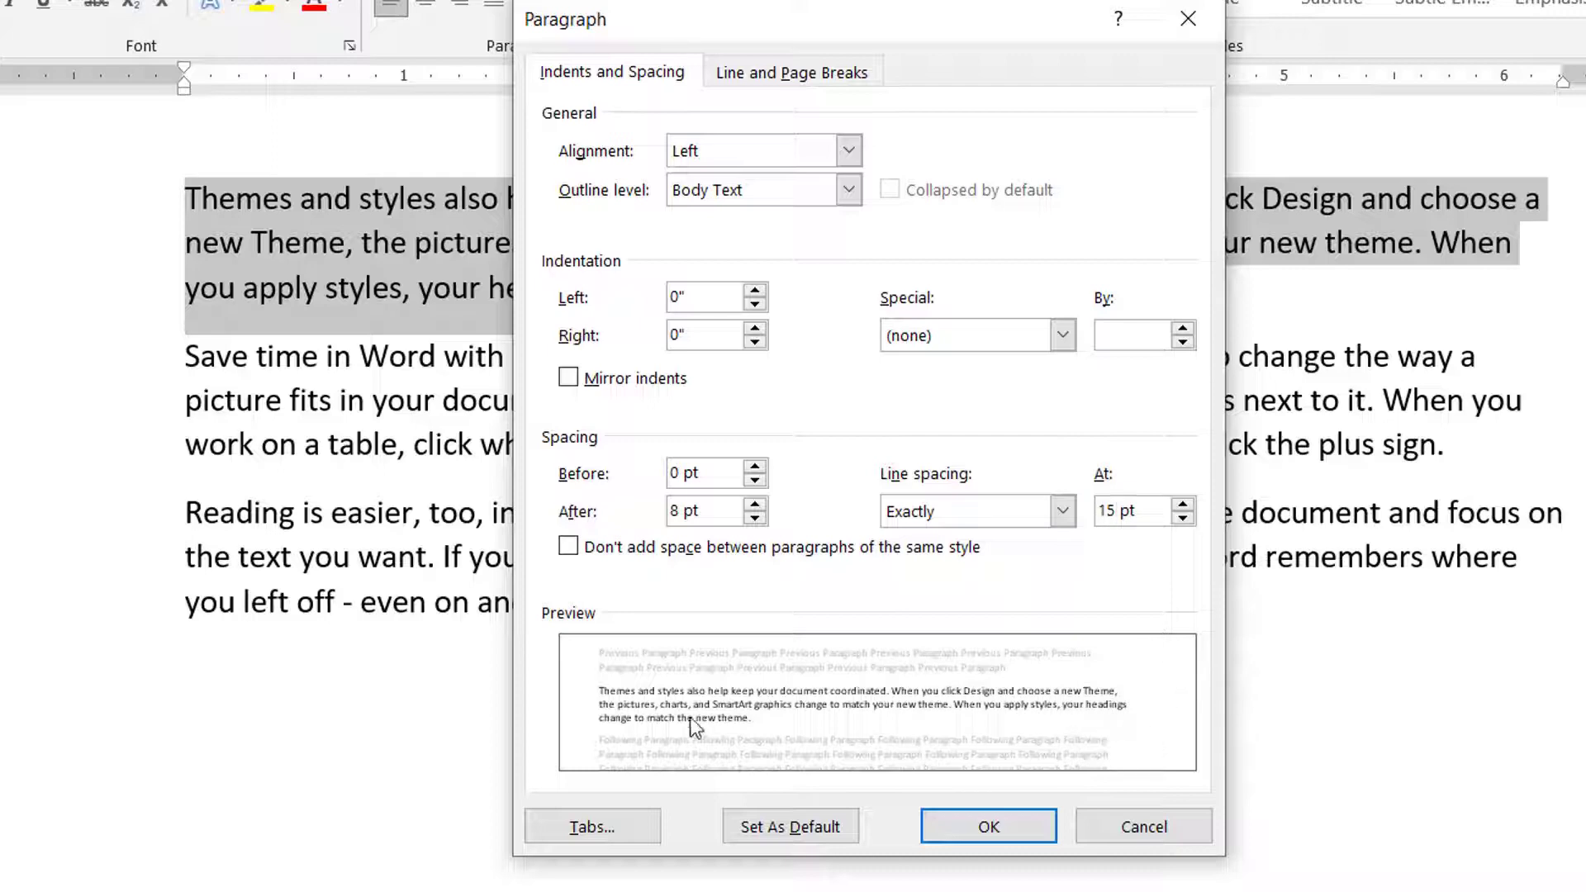
left_click(1182, 504)
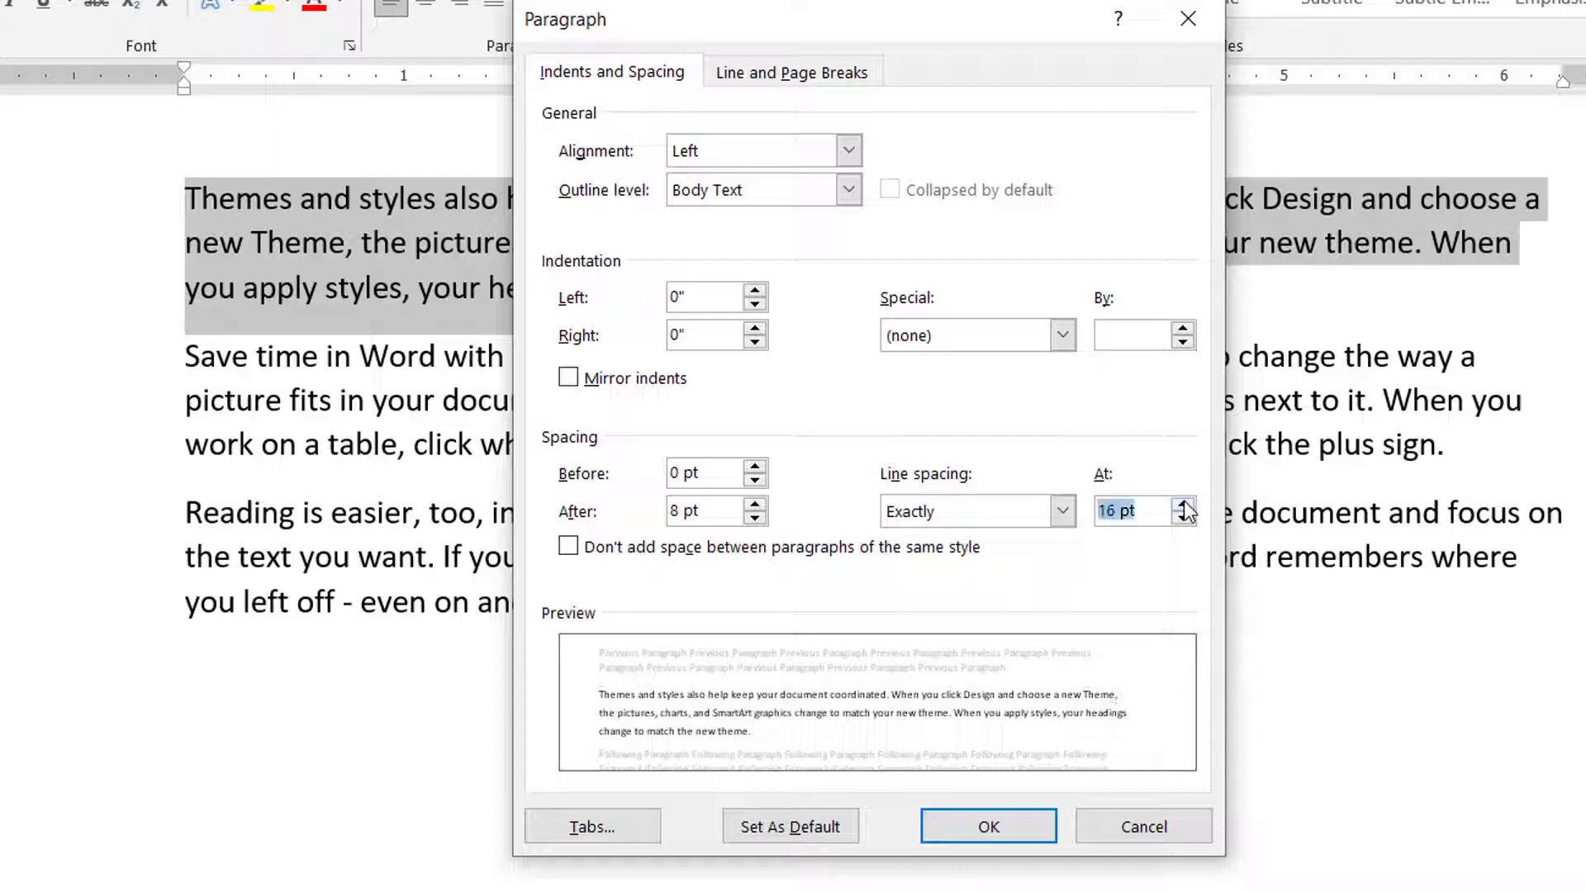
left_click(1182, 504)
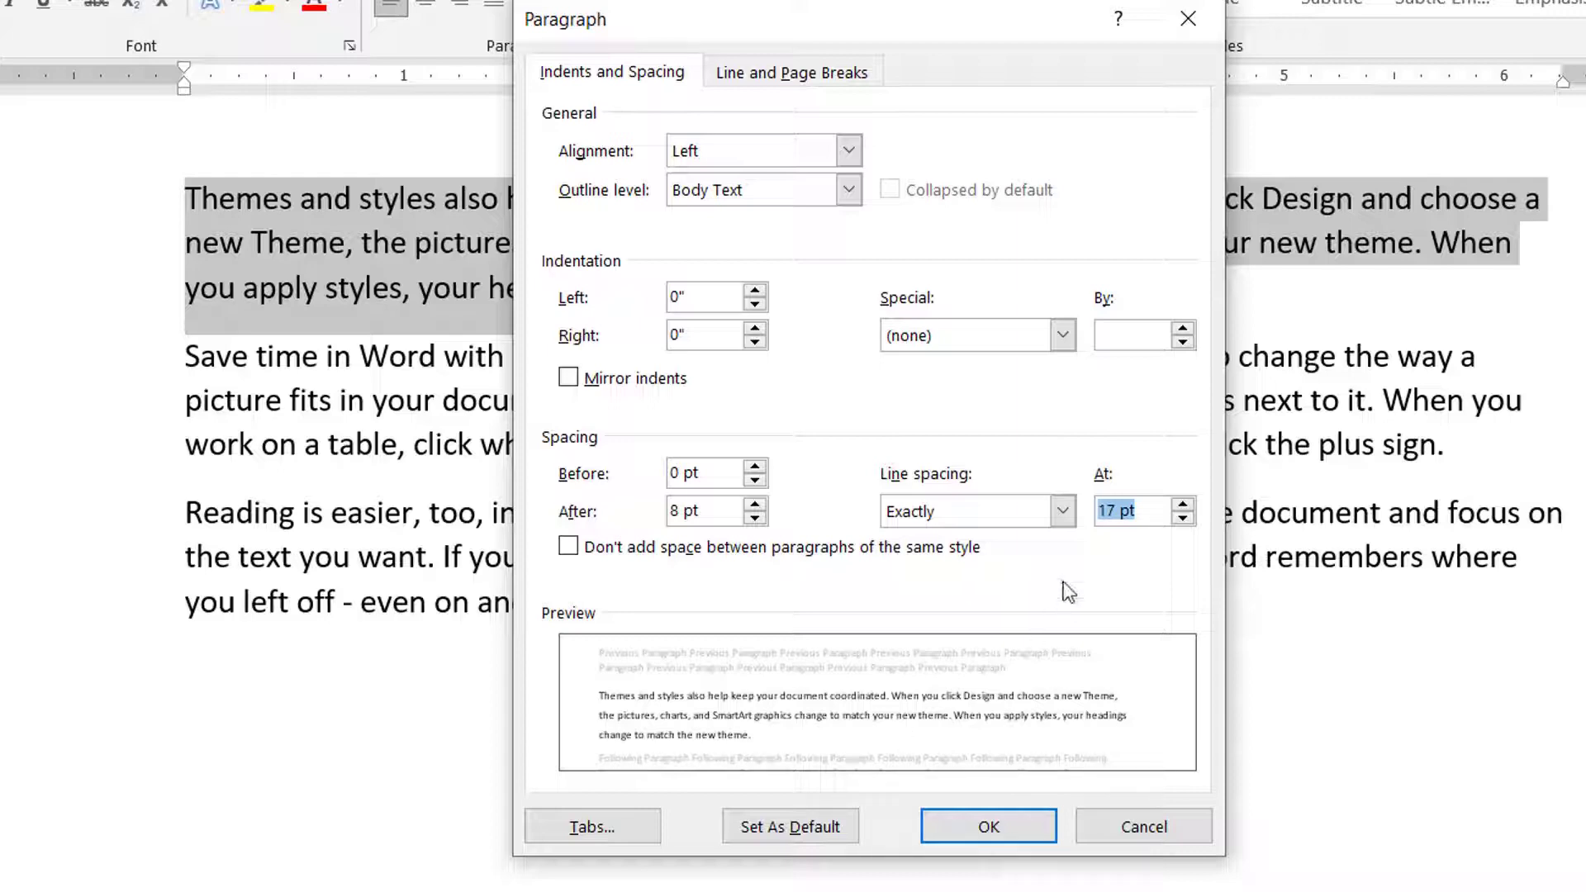
left_click(1061, 513)
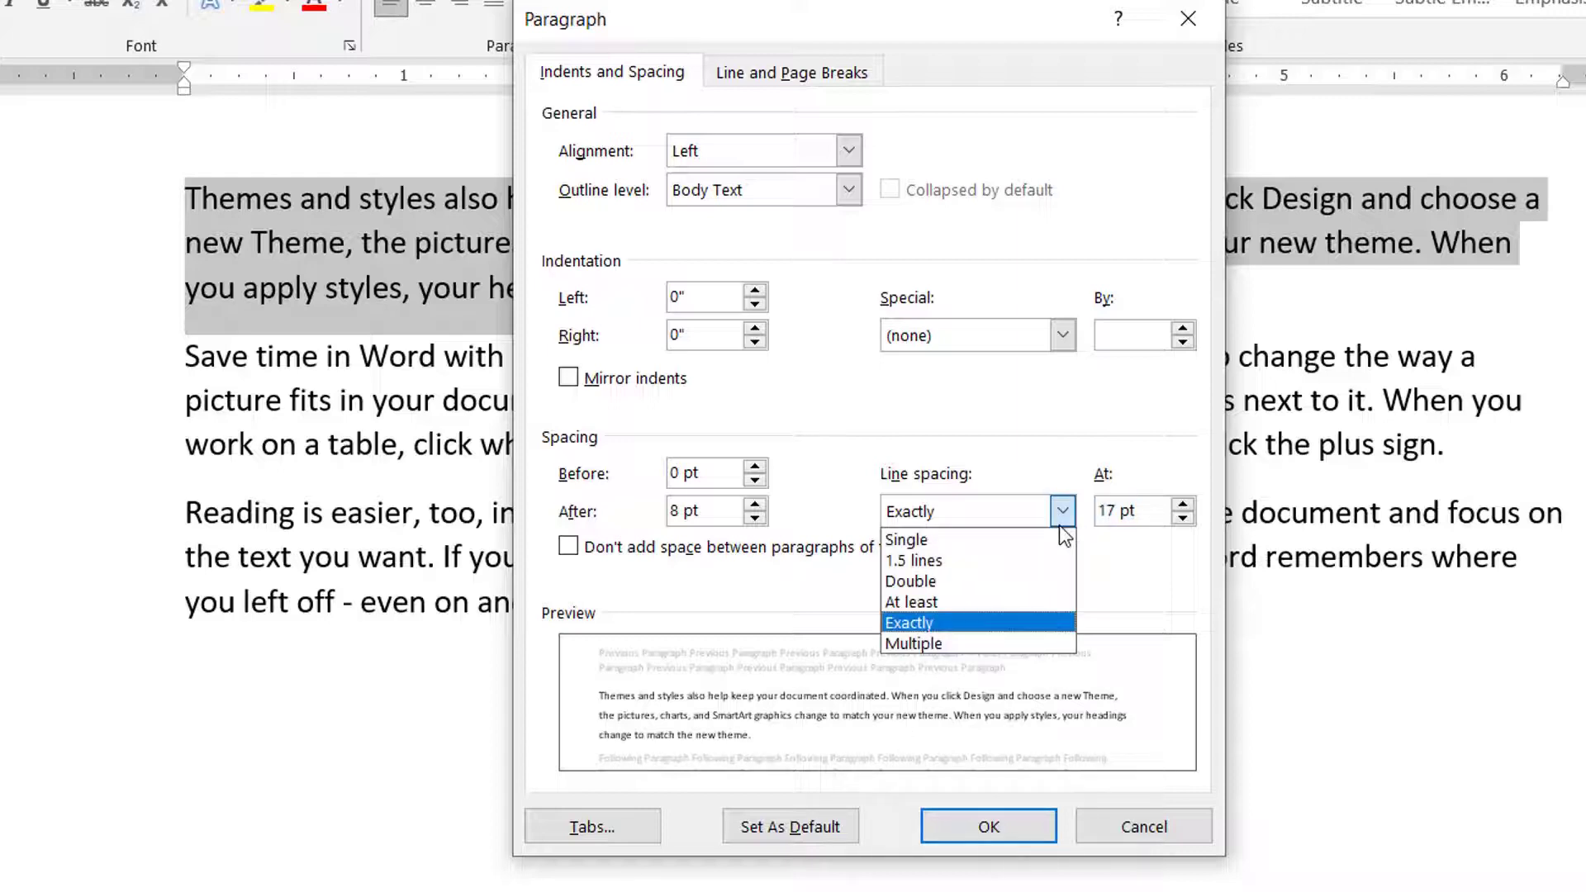
Step: Change line spacing from At least to Multiple and enter 2.0 as the At value
left_click(966, 604)
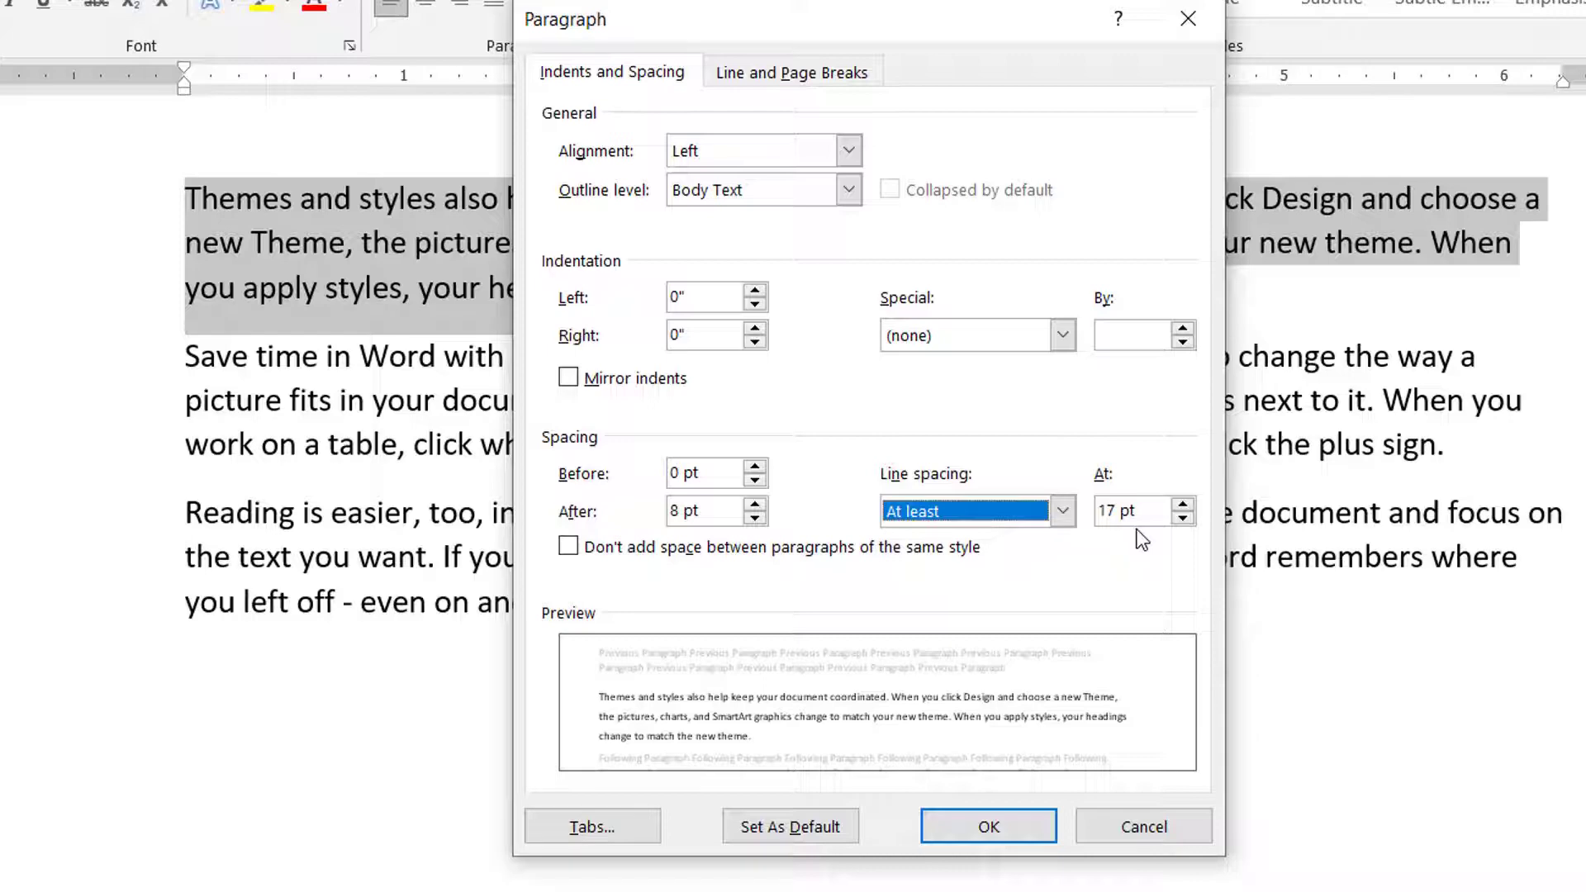
left_click(1062, 511)
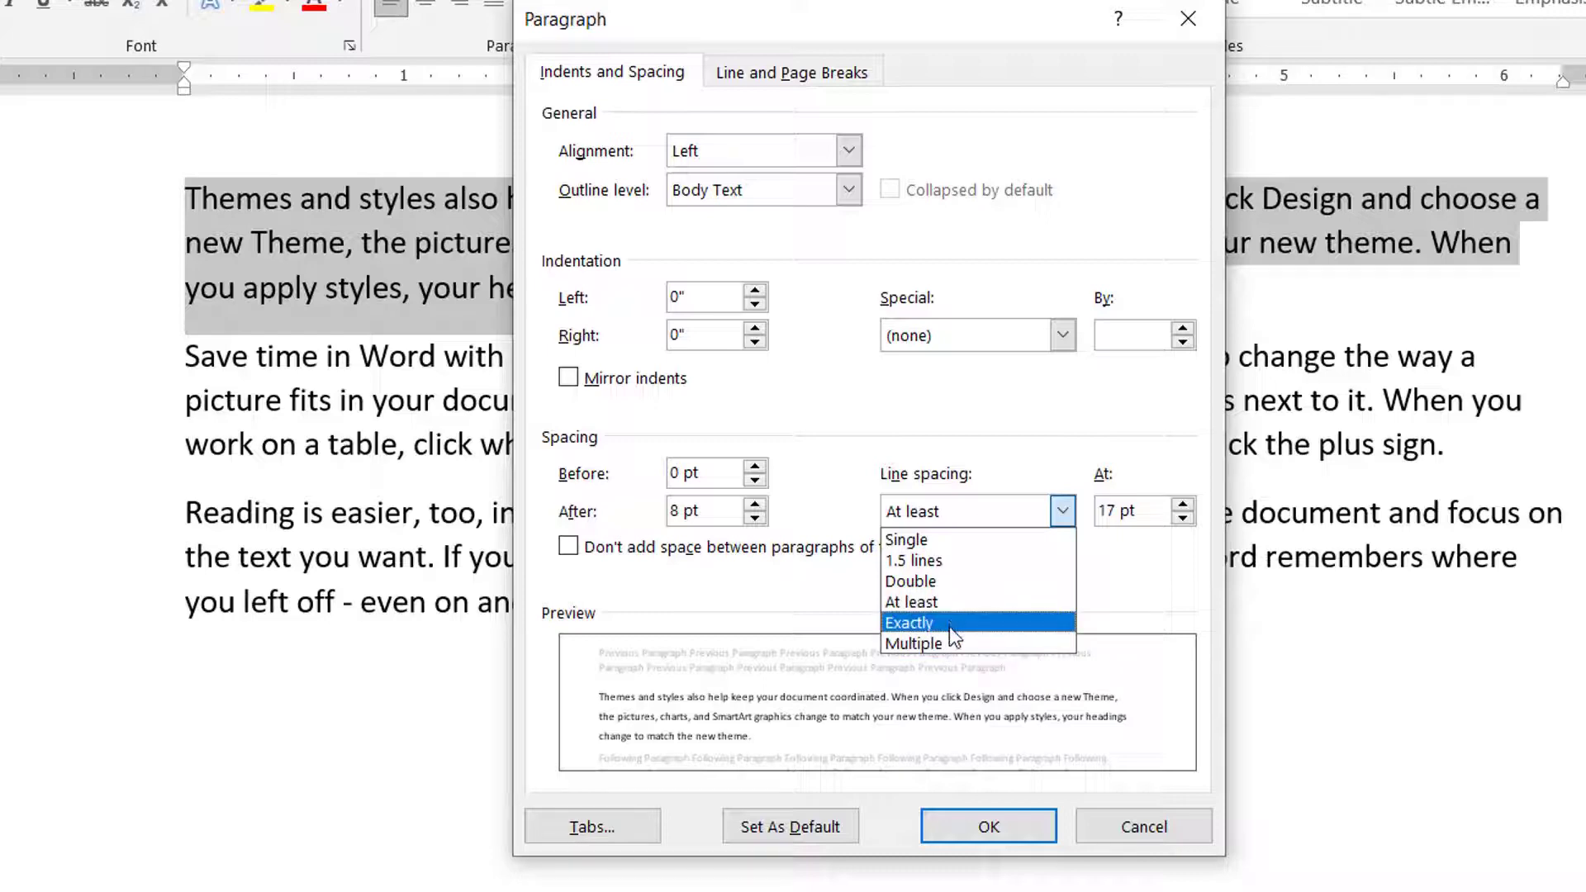
left_click(948, 640)
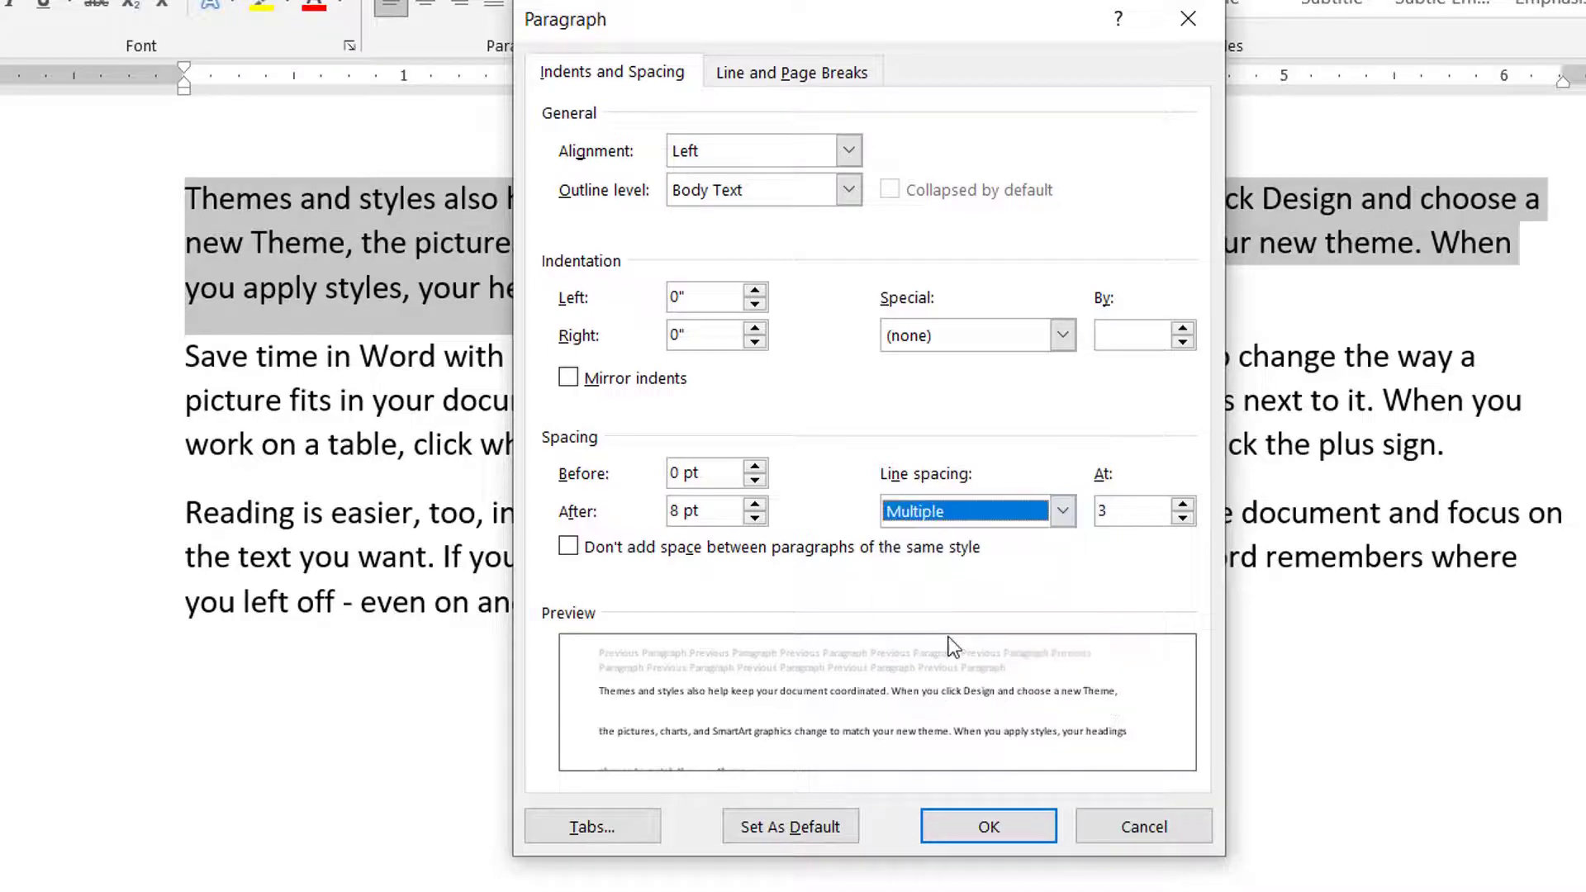
double_click(1109, 512)
type("2.")
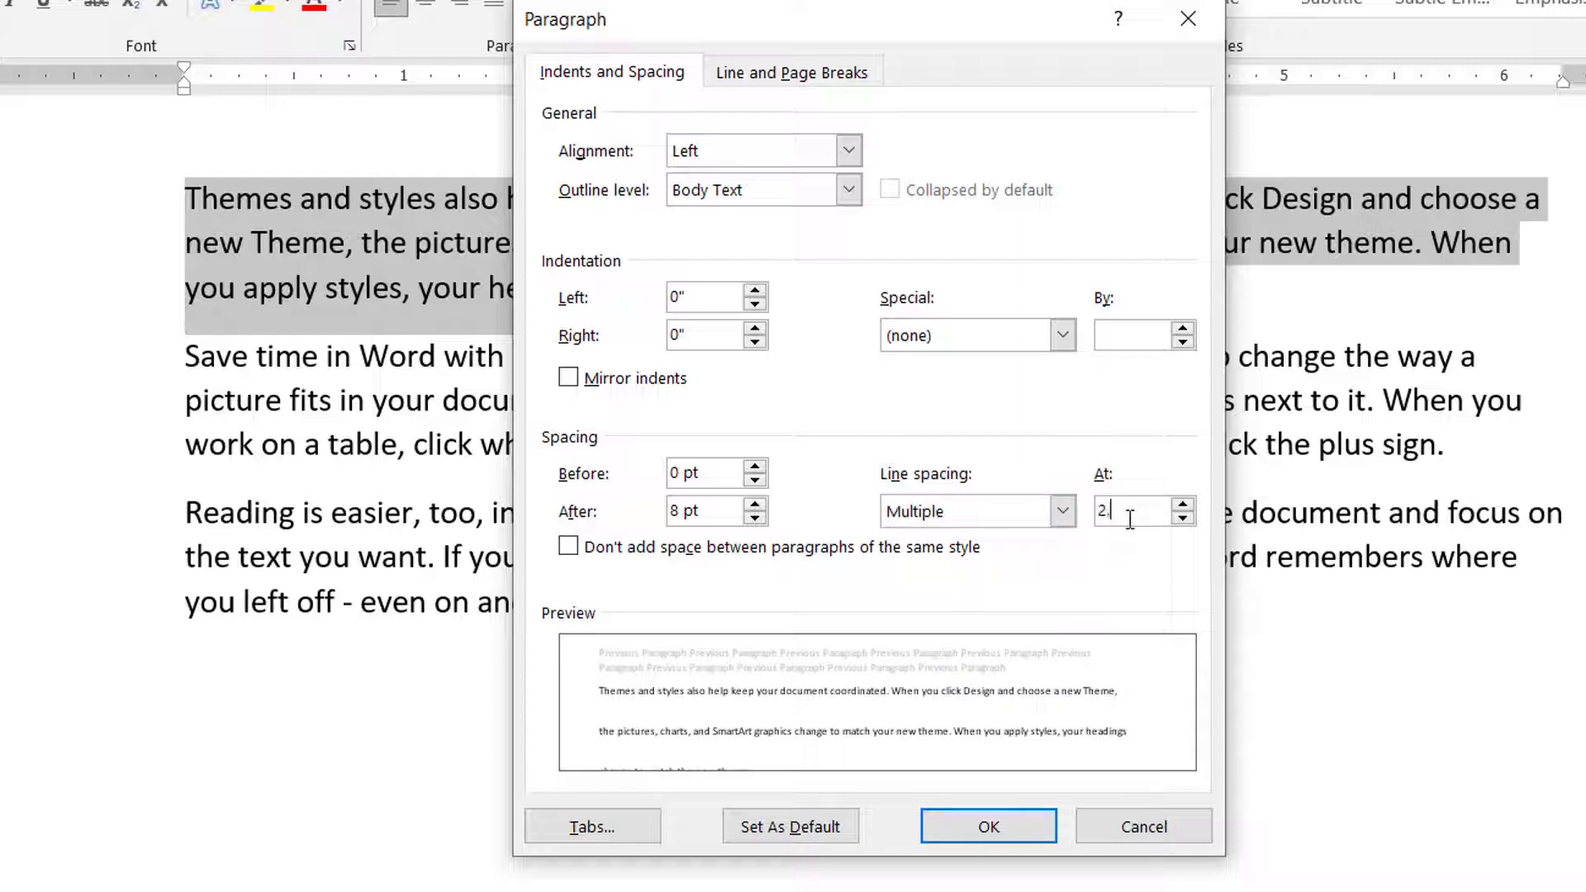
type("0")
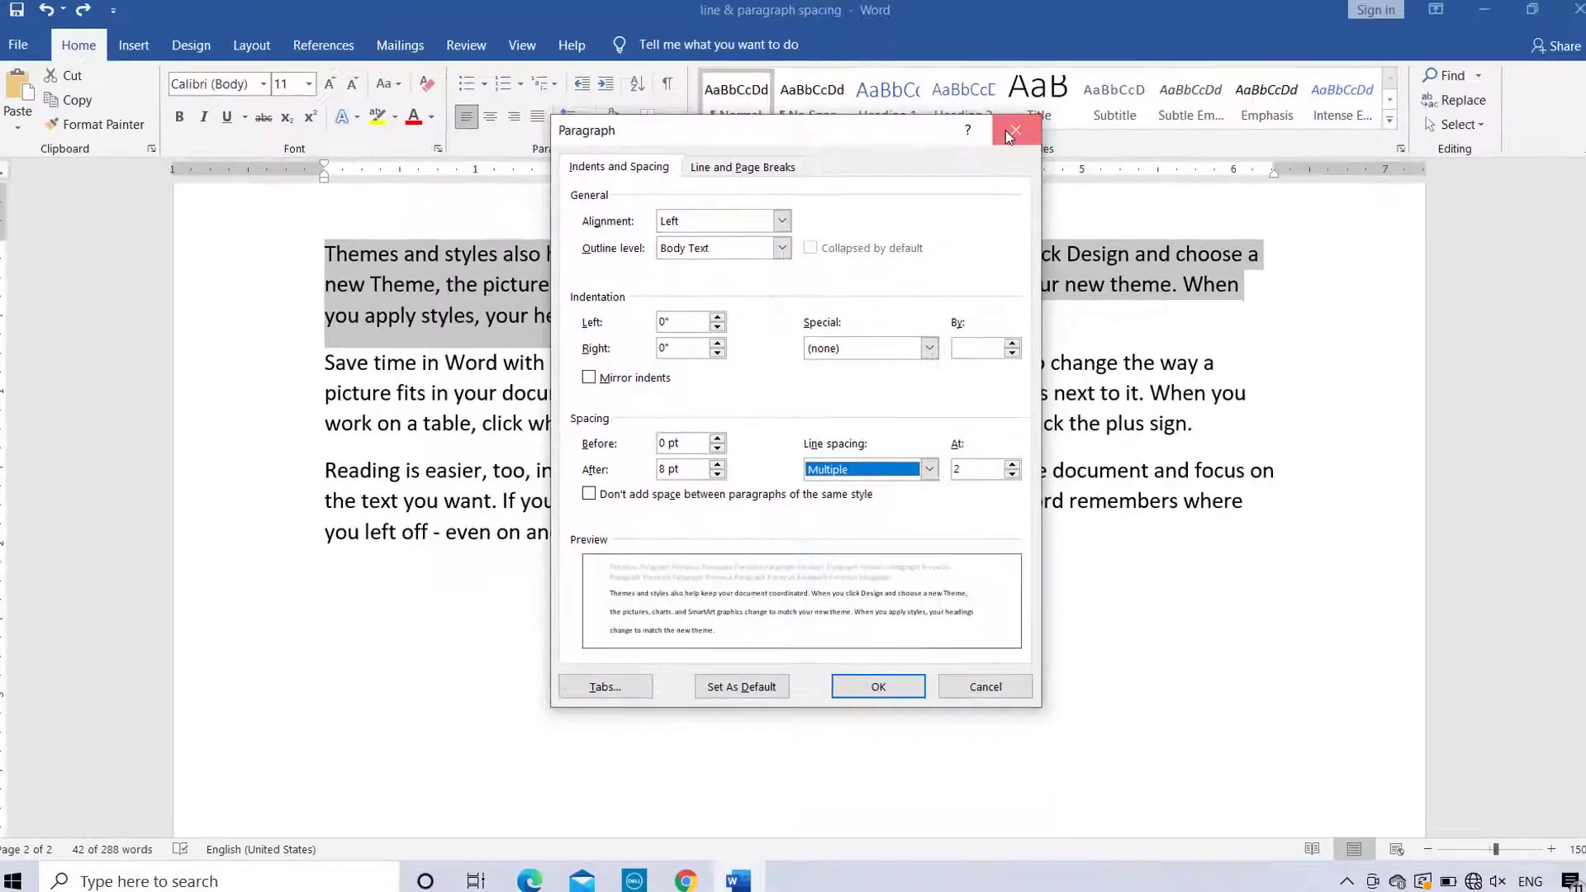
Step: Close the Paragraph dialog without applying the changes, then deselect the text
left_click(1005, 131)
left_click(958, 337)
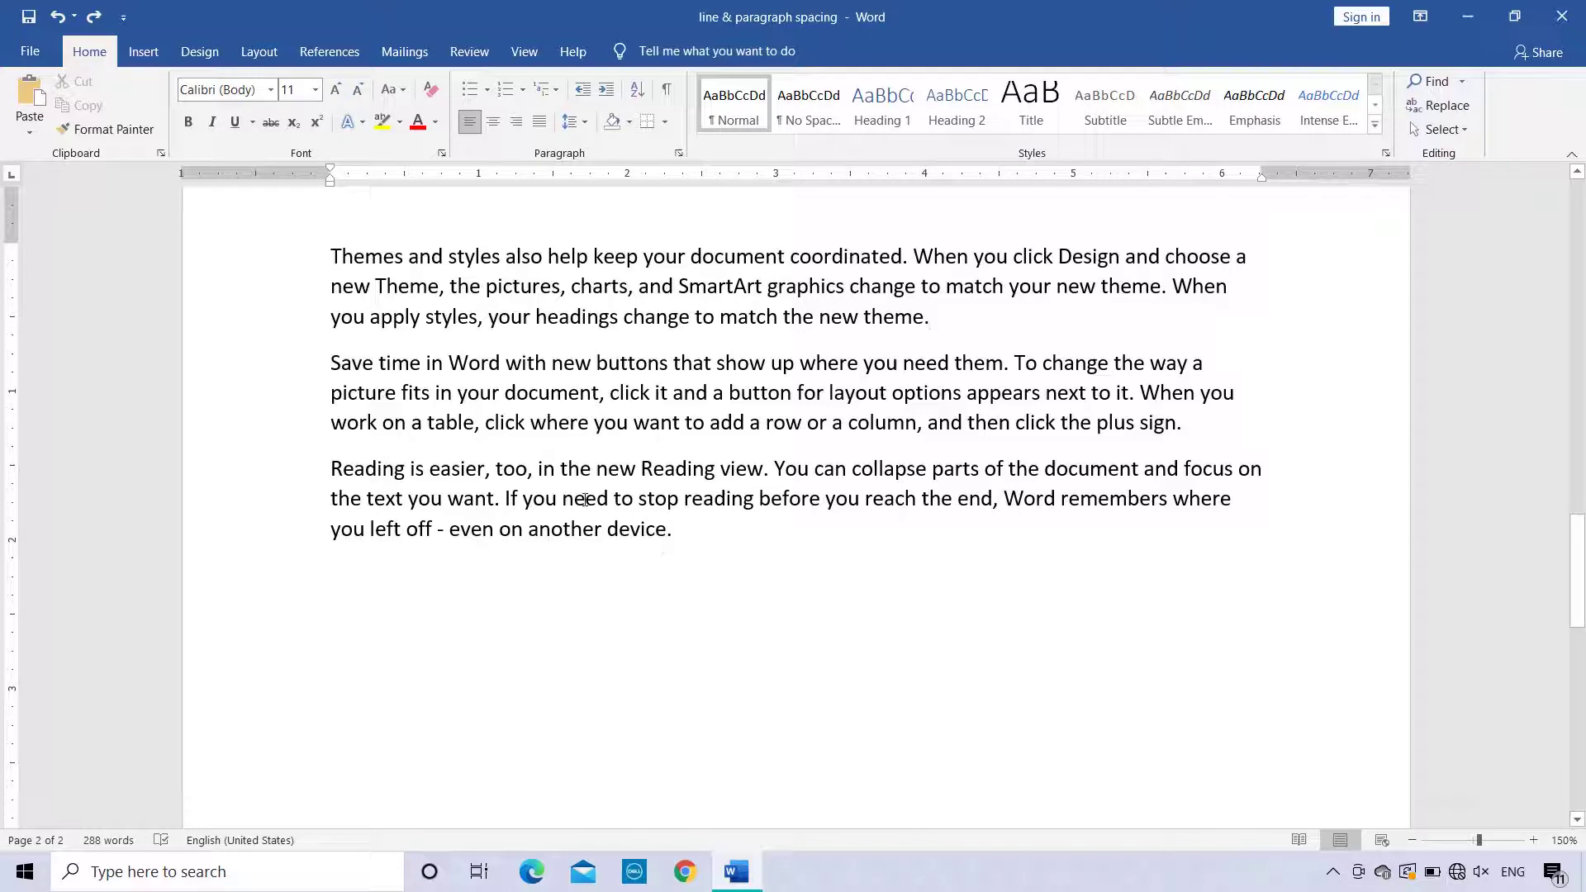
Step: Select all three paragraphs and apply Add Space Before Paragraph to them
mouse_move(333, 248)
left_mouse_down()
mouse_move(982, 483)
mouse_move(982, 519)
left_mouse_up()
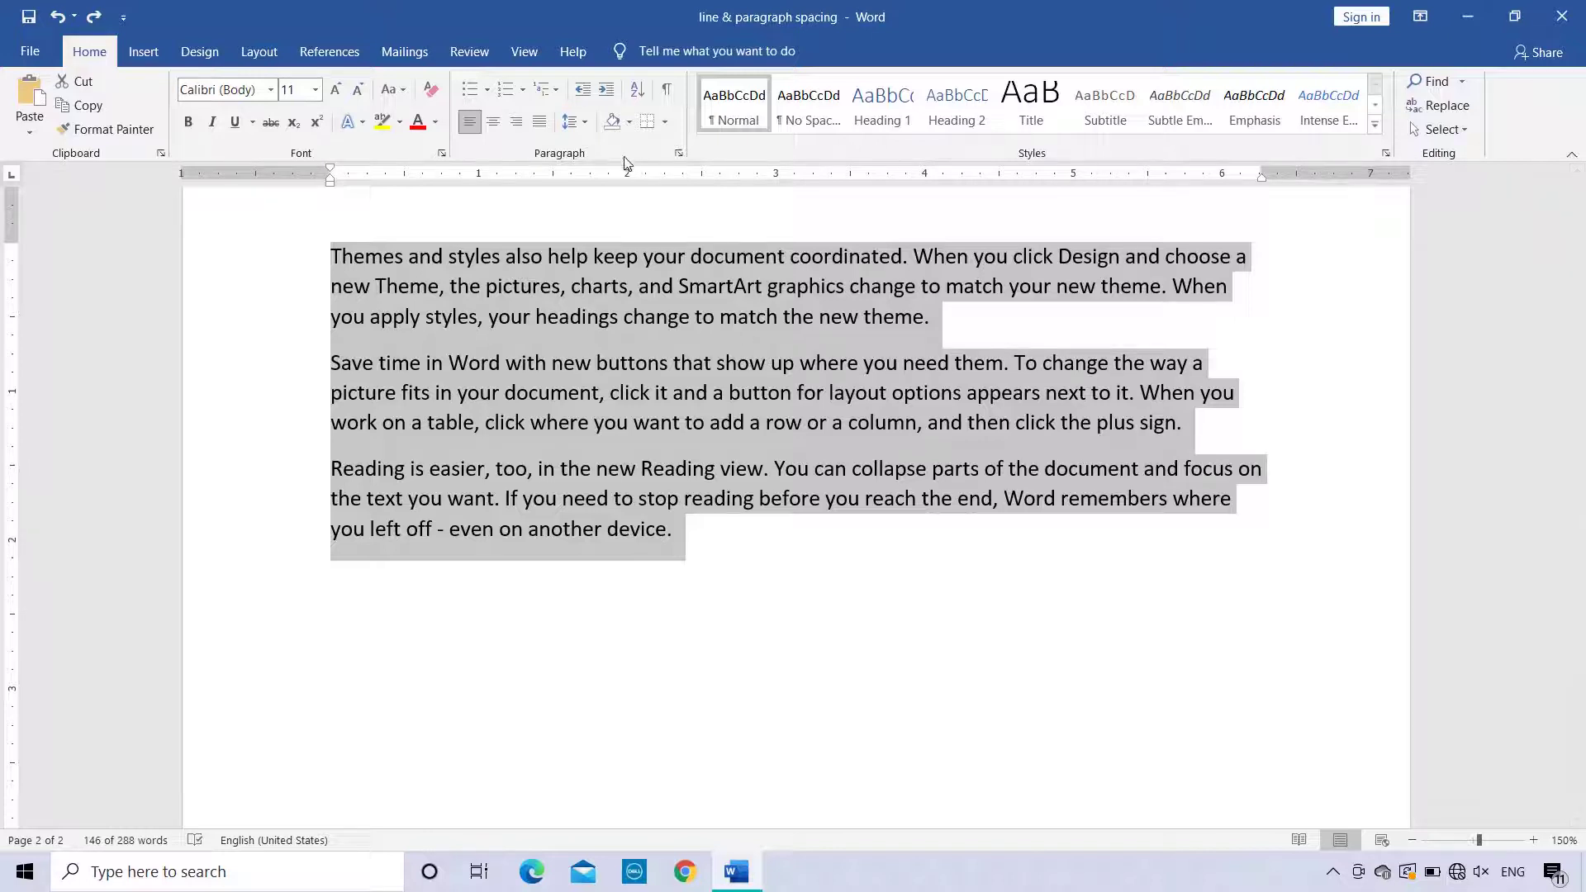
left_click(582, 126)
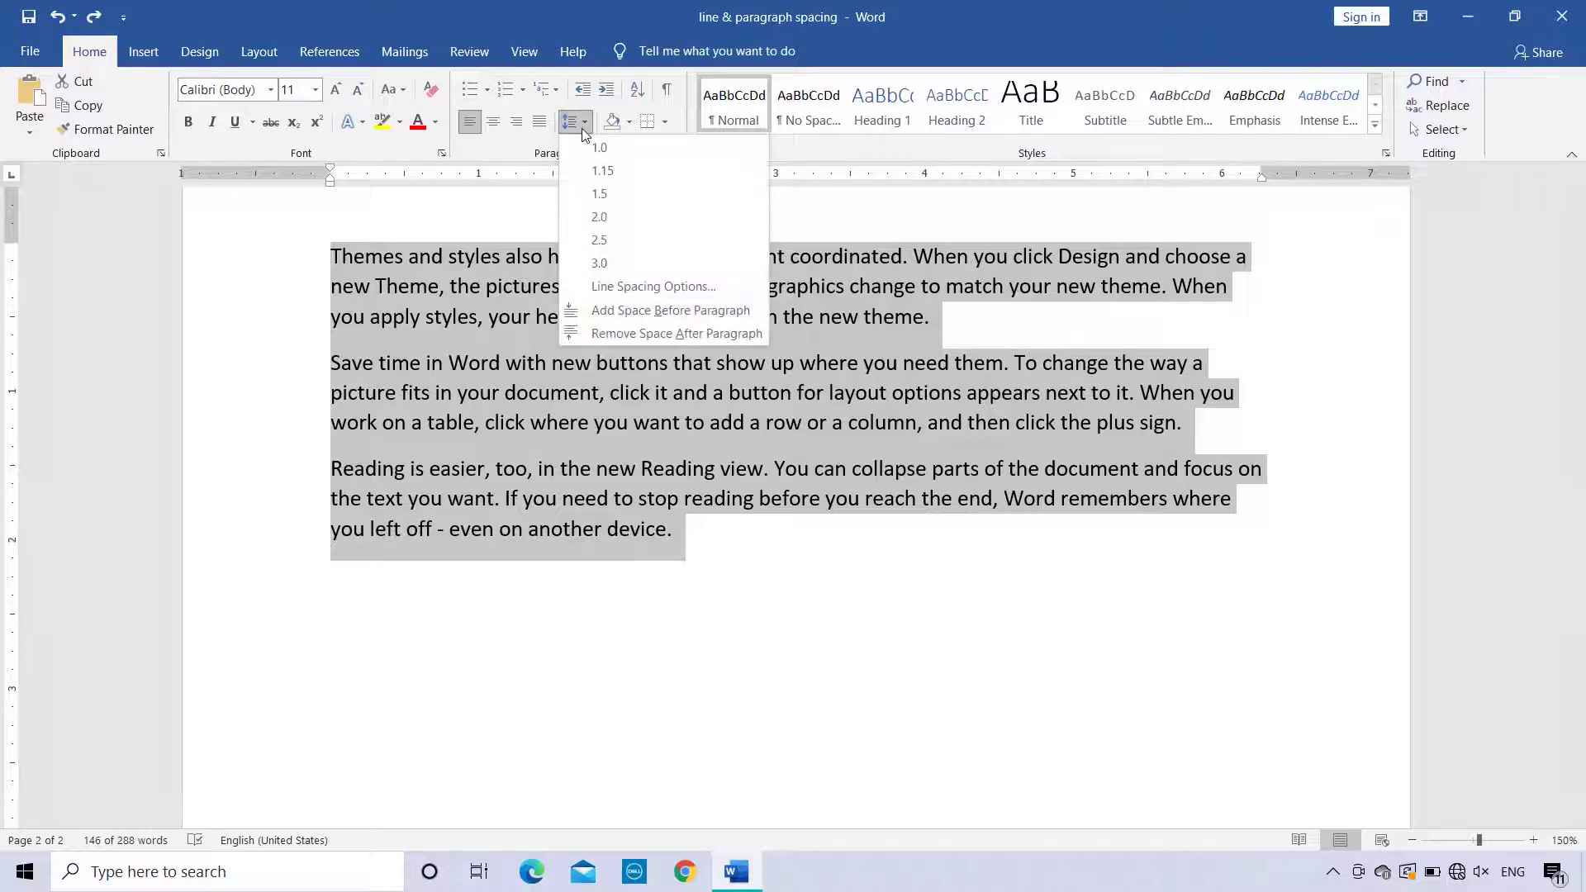
left_click(635, 317)
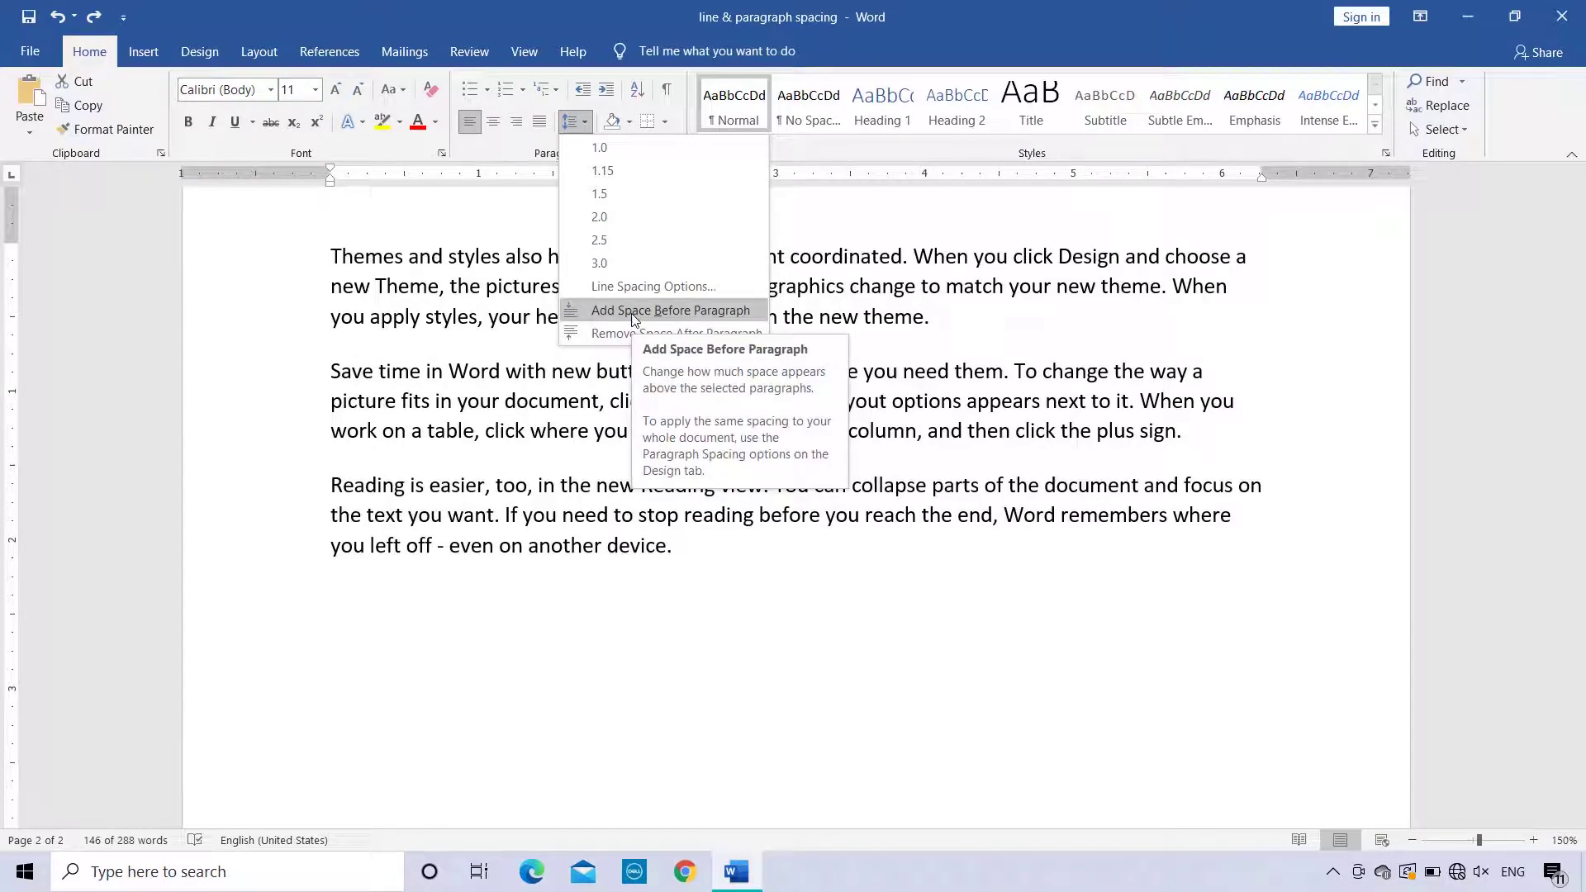
left_click(633, 312)
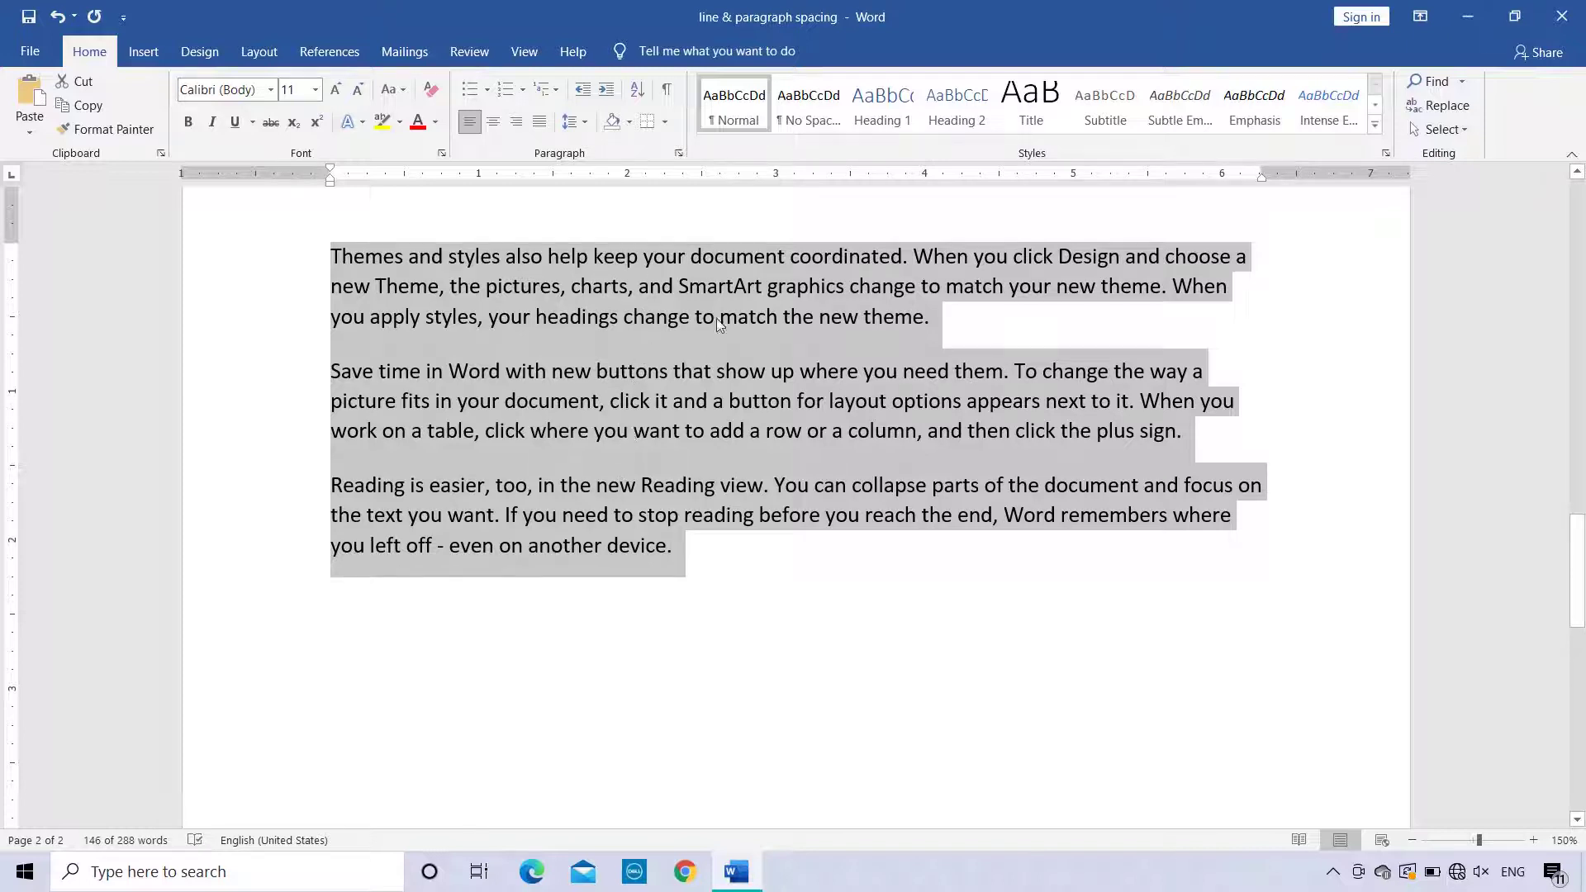
left_click(938, 328)
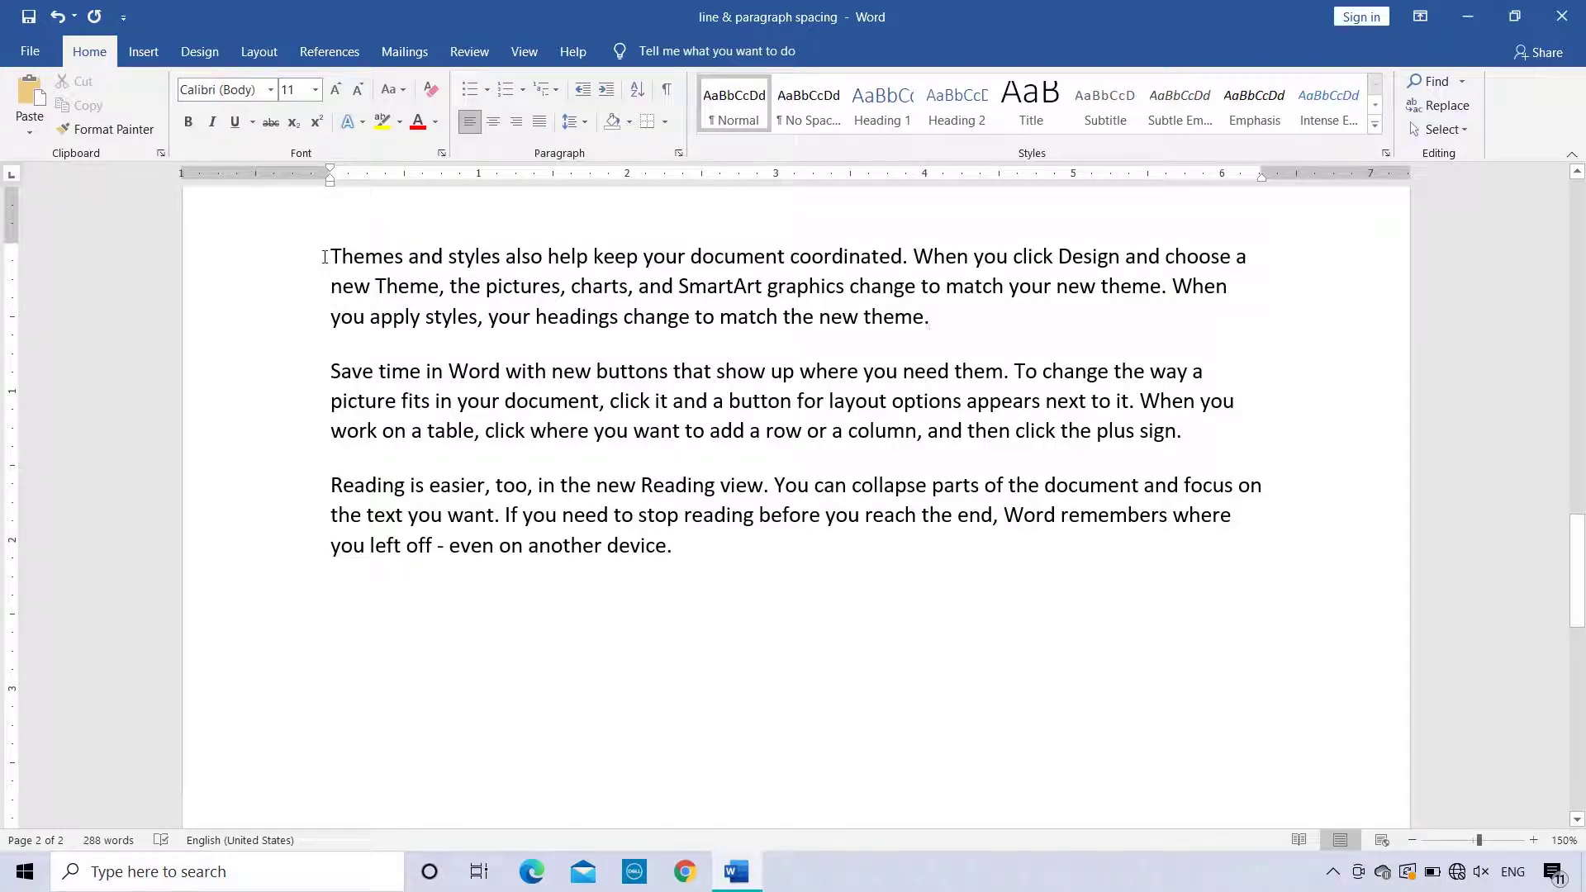
Step: Select the three paragraphs and set 12 pt Before and 6 pt After in the Paragraph dialog
left_click_drag(324, 257, 731, 626)
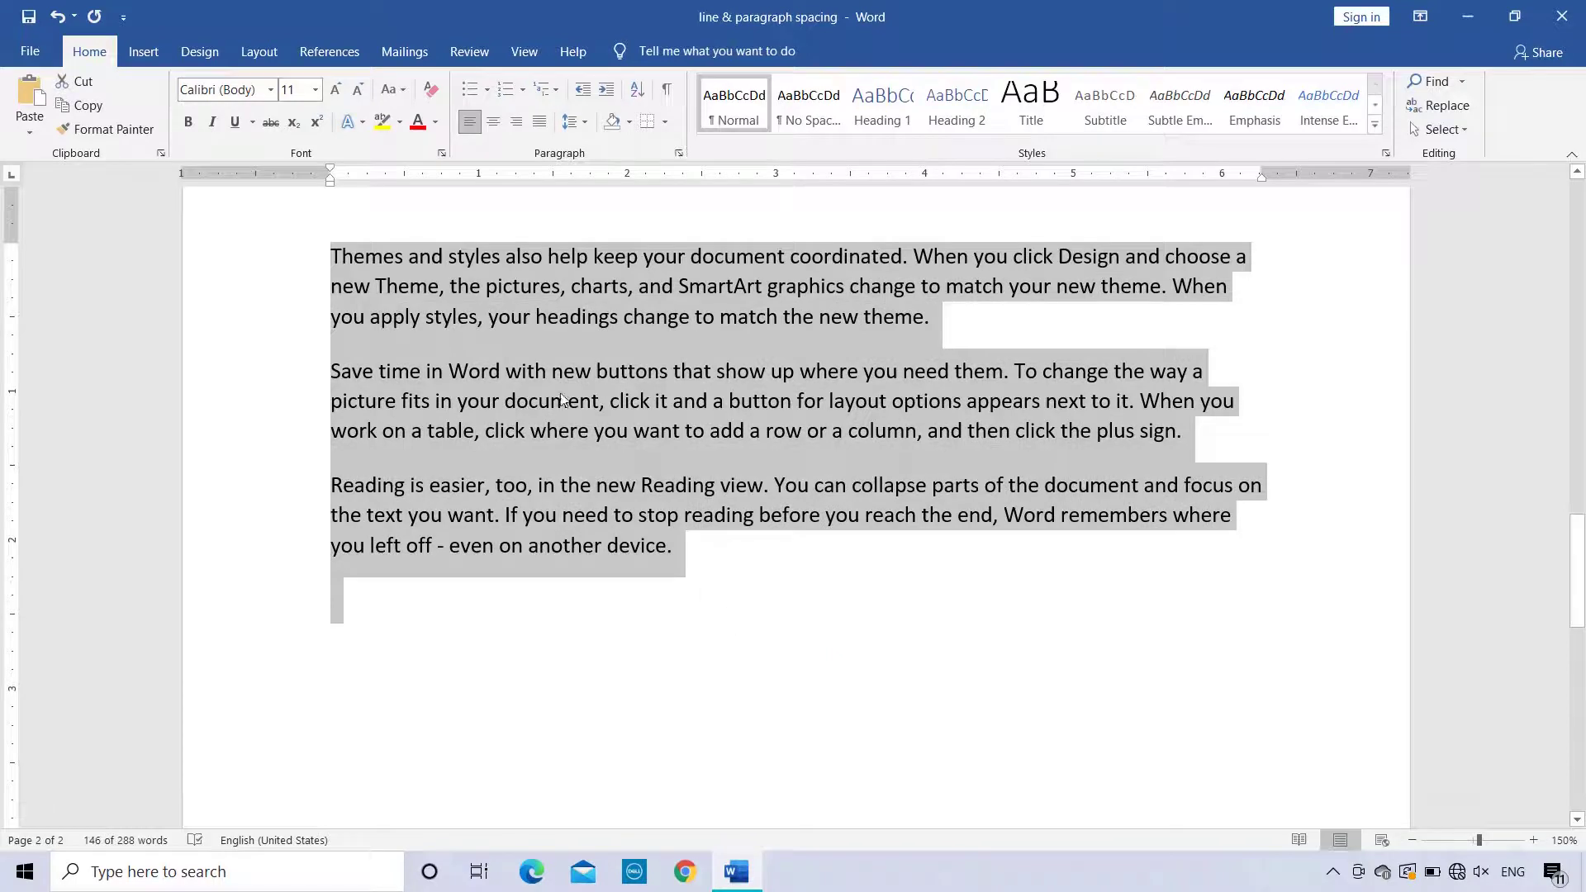
left_click(589, 120)
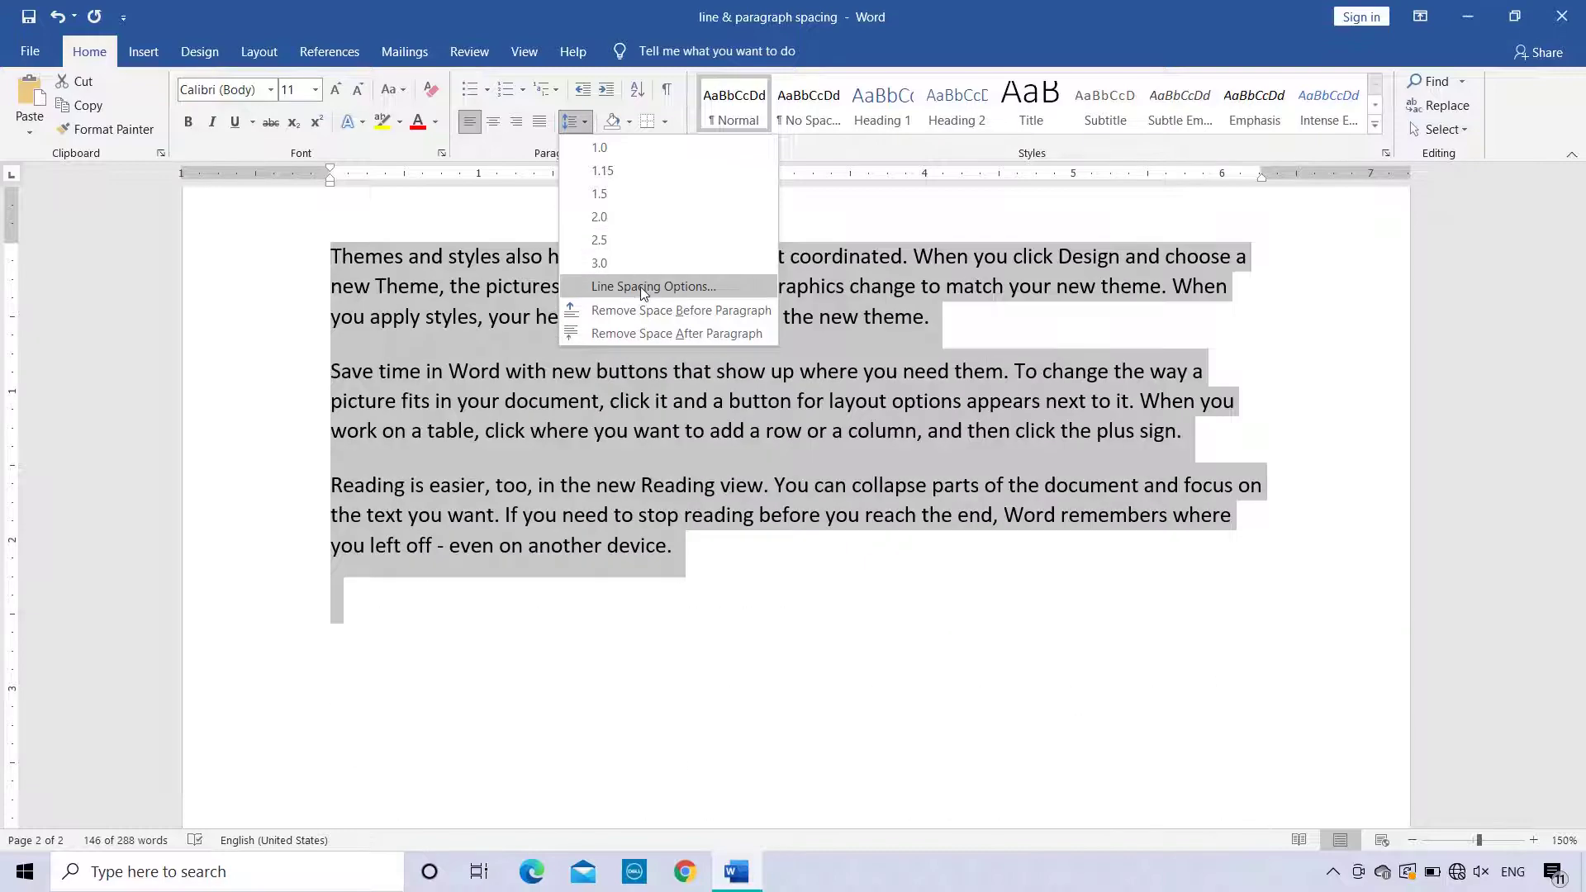
left_click(641, 285)
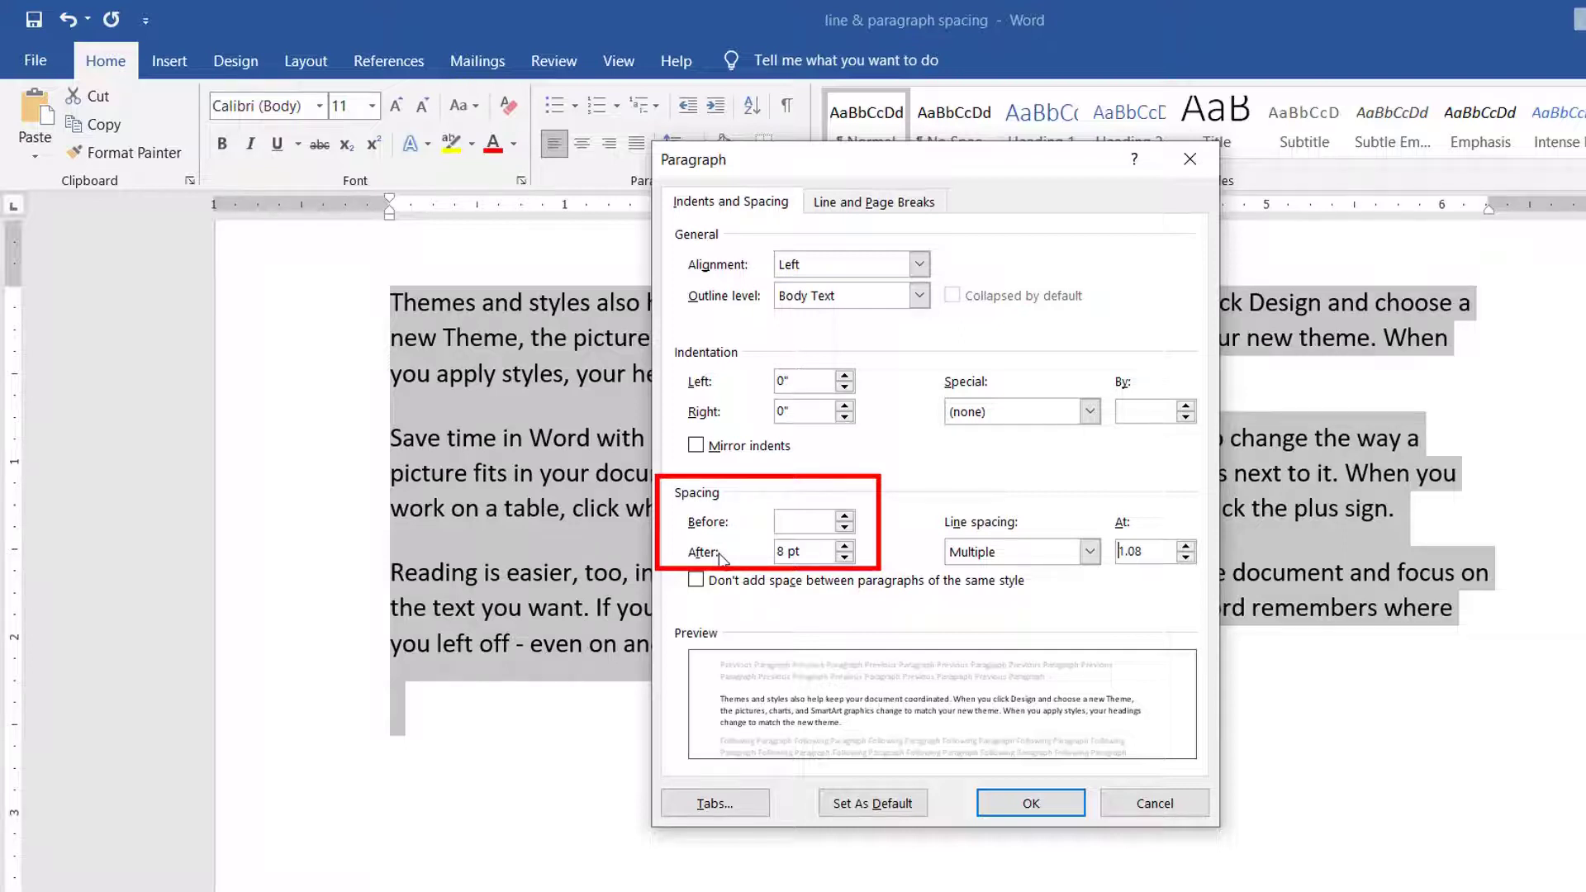
left_click(845, 520)
left_click(846, 520)
left_click(844, 556)
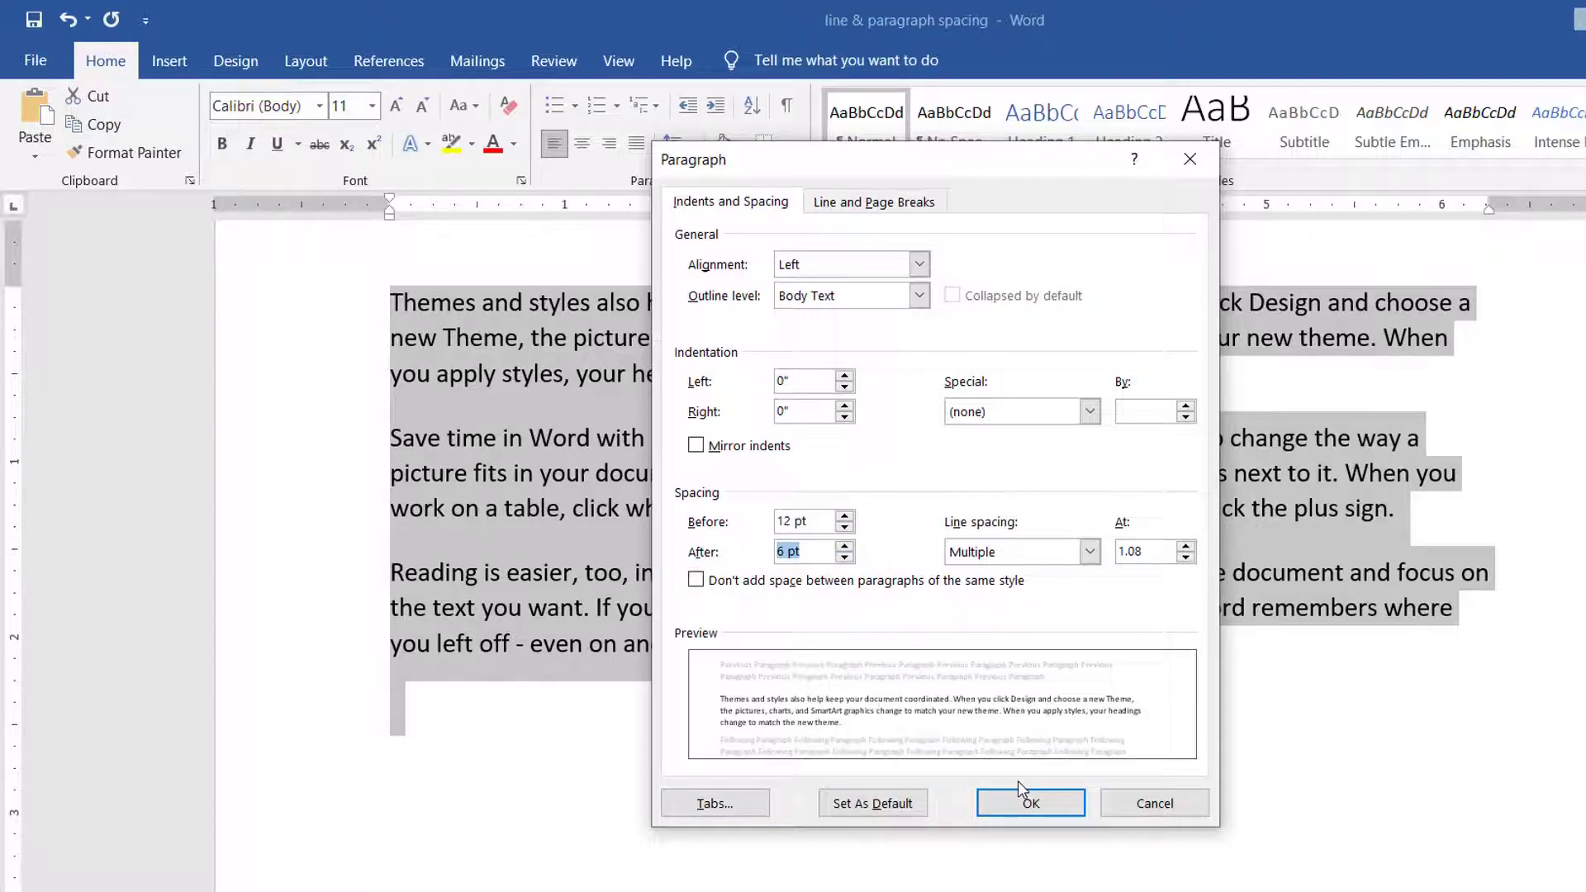
left_click(1029, 808)
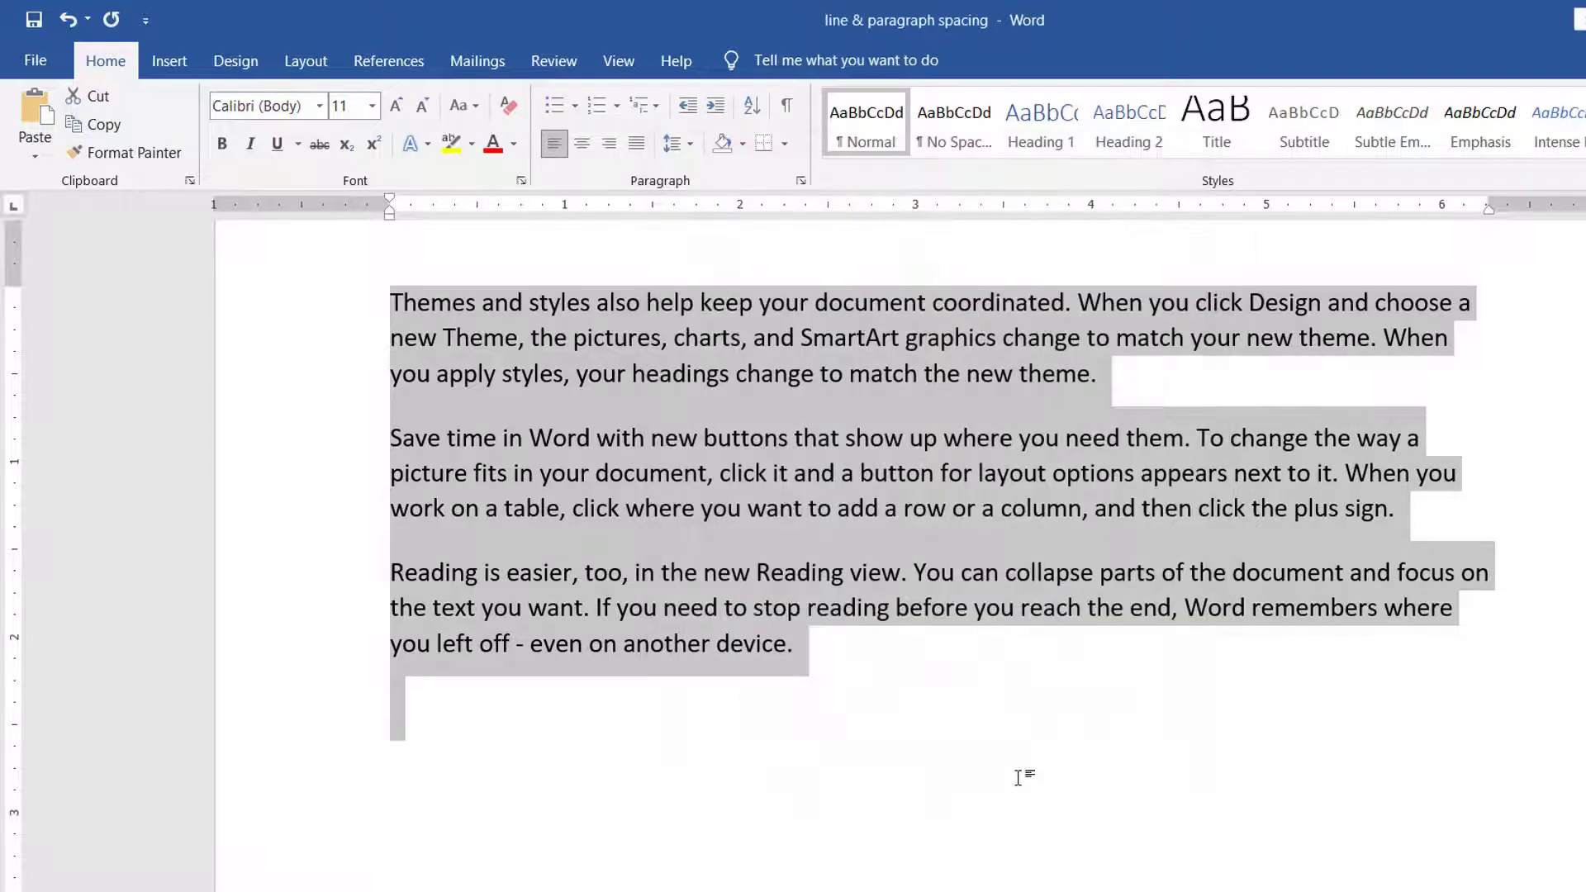